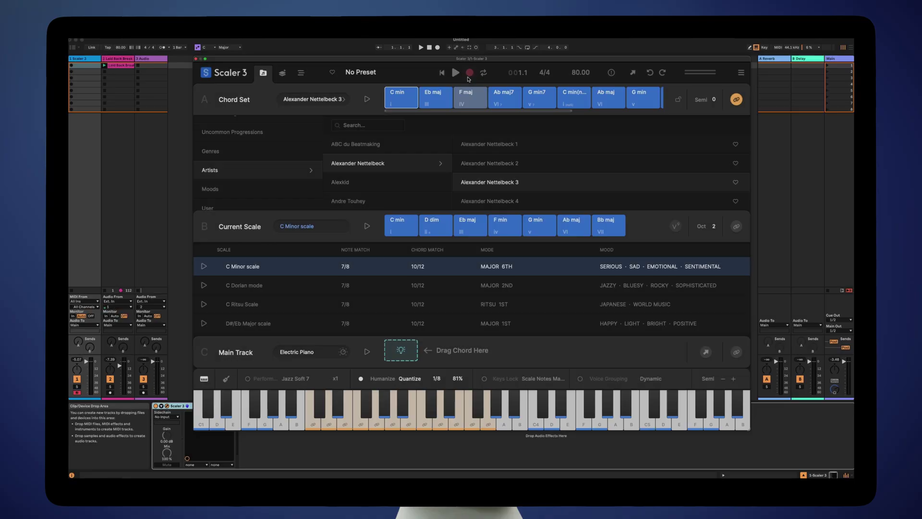
# Reveal the MIDI capture controls and look through the available capture modes.
pyautogui.click(469, 72)
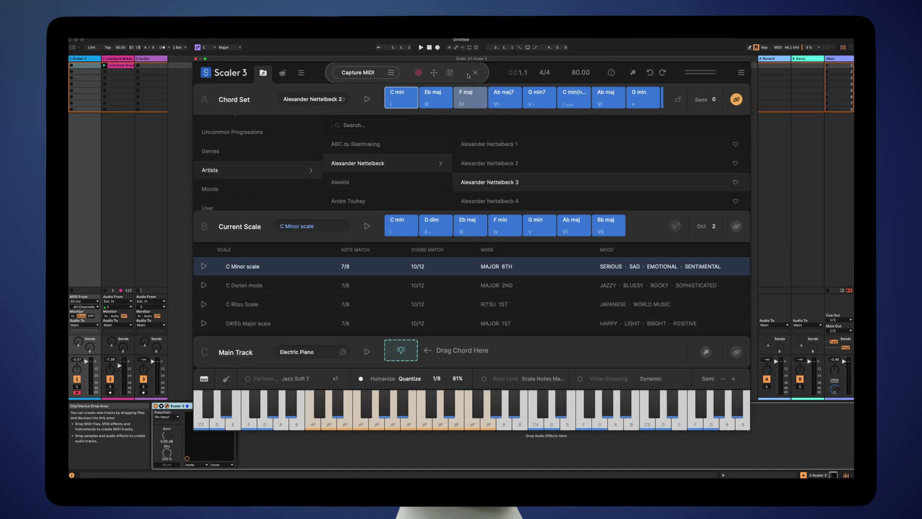
pyautogui.click(391, 72)
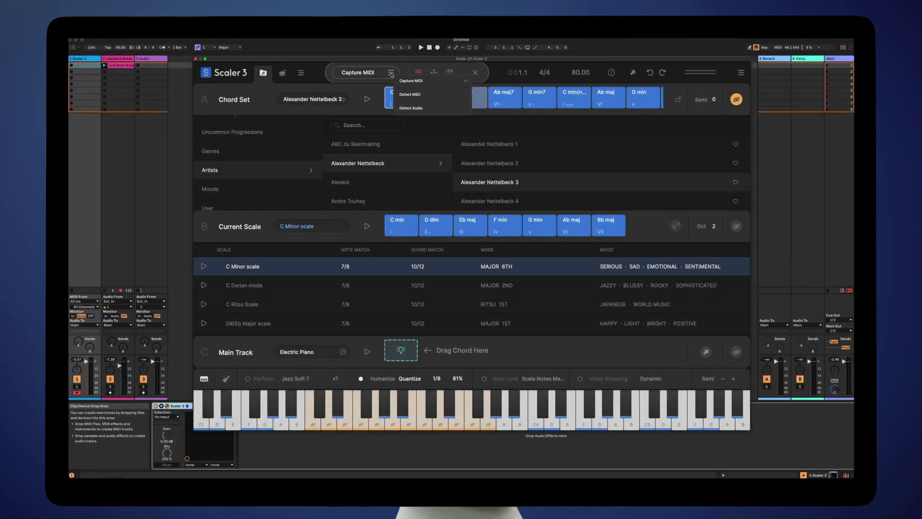
pyautogui.click(422, 80)
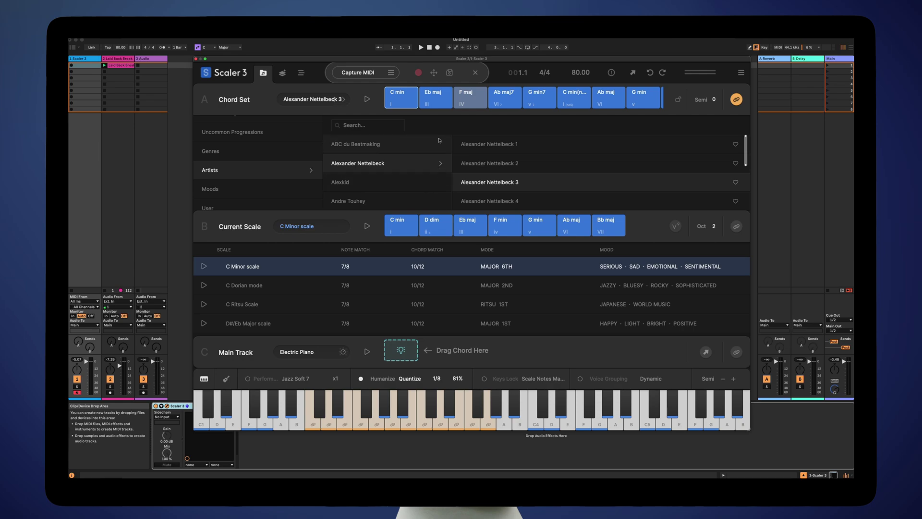
# Audition C min, Eb maj and Ab maj7, enable Jazz Soft 7, and play the chord set.
pyautogui.click(408, 106)
pyautogui.click(434, 99)
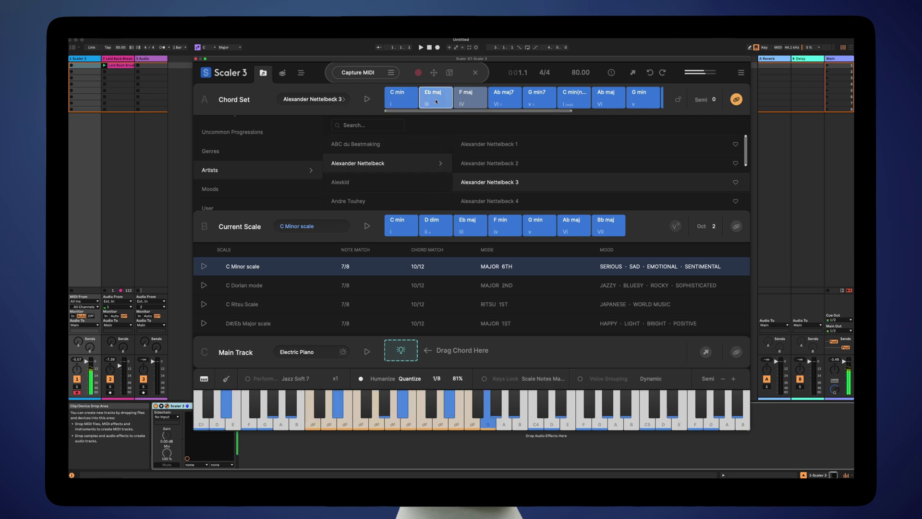
pyautogui.click(497, 98)
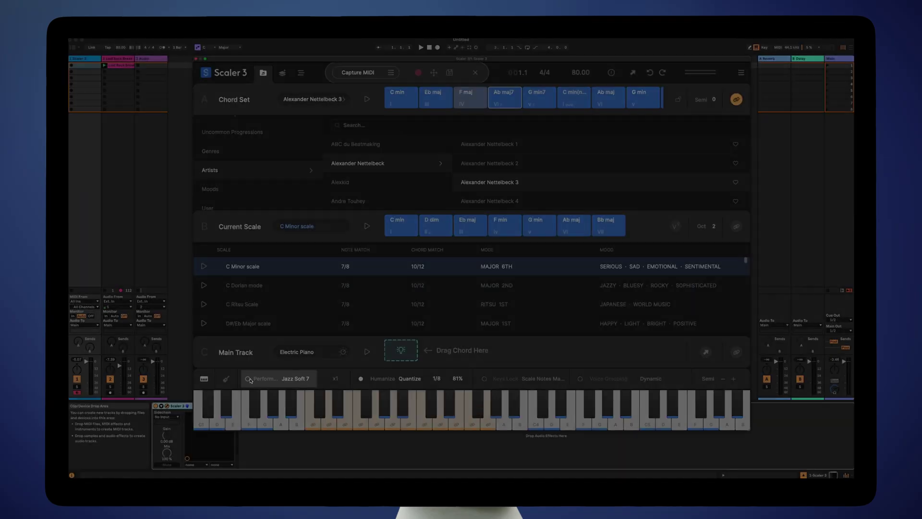
pyautogui.click(247, 379)
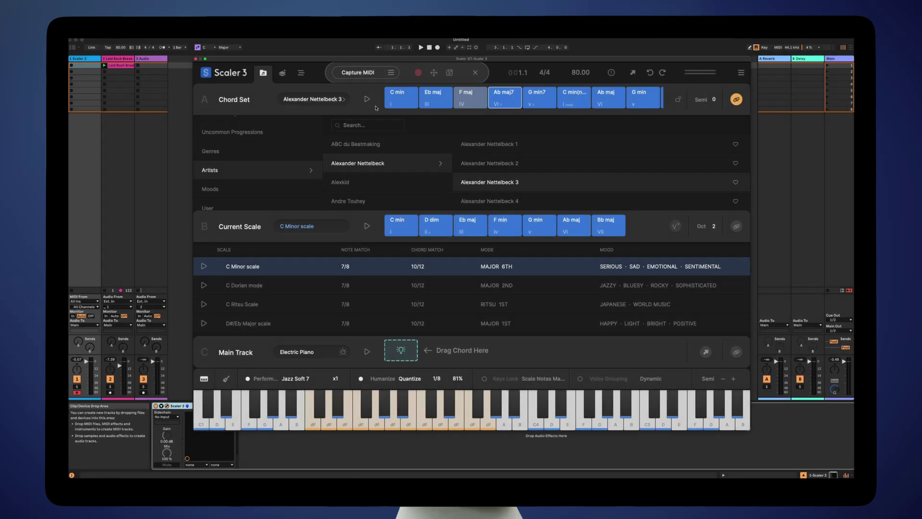
pyautogui.click(367, 99)
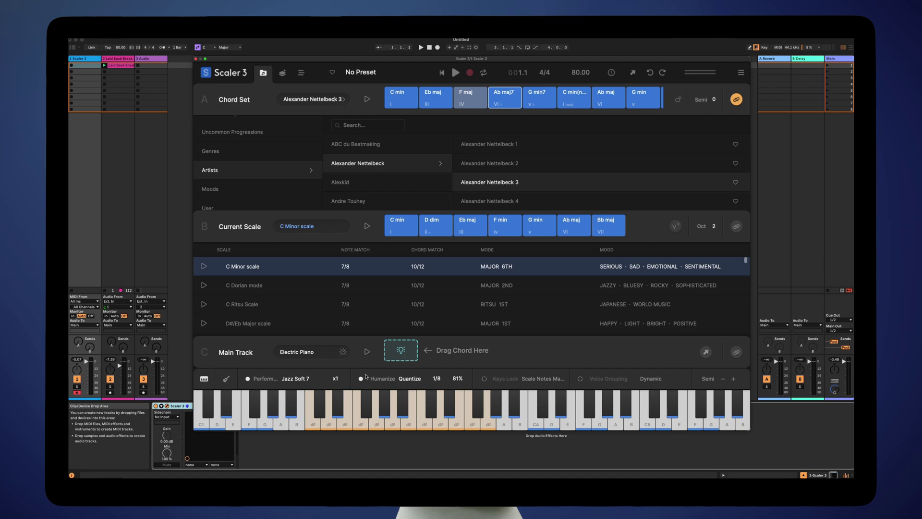
# Play the C minor progression, arm Capture MIDI, and launch the Laid Back Break drum clip.
pyautogui.press('space')
pyautogui.click(470, 73)
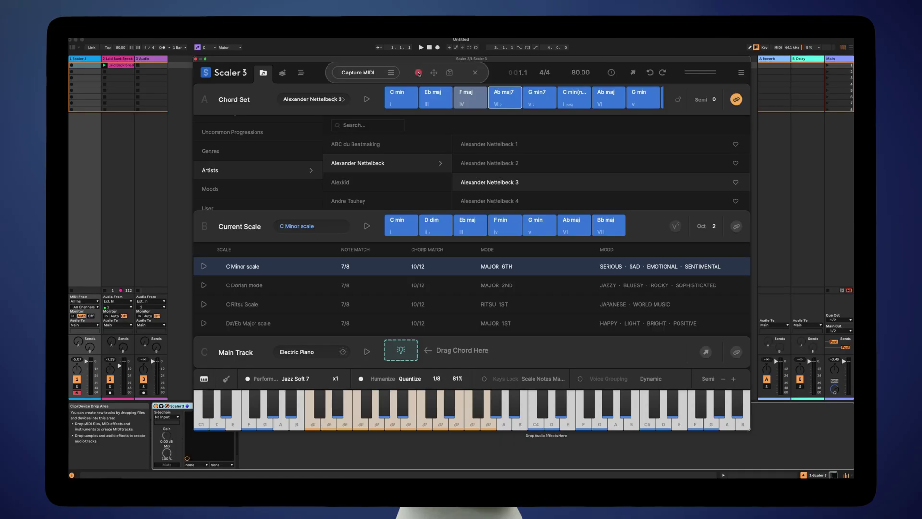
pyautogui.click(104, 65)
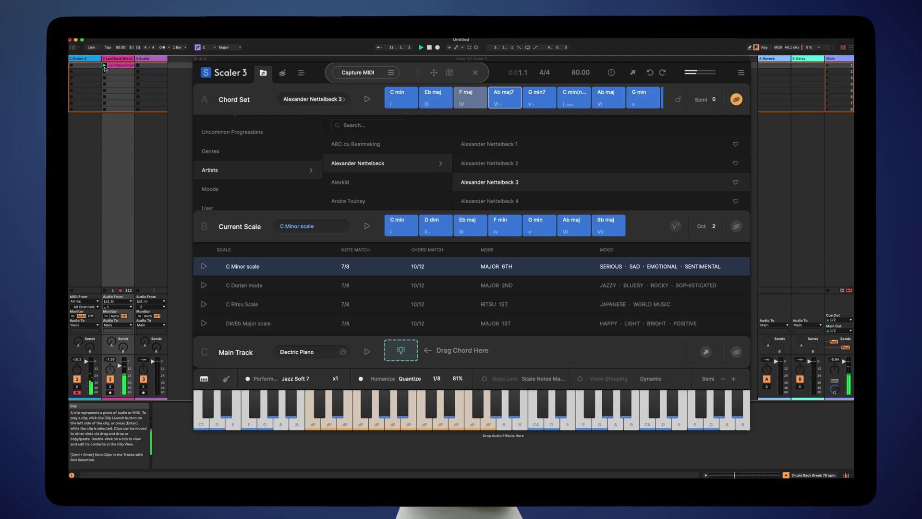
# Stop capture, drop the chord MIDI into track 1's first slot, and reopen Scaler 3.
pyautogui.click(420, 74)
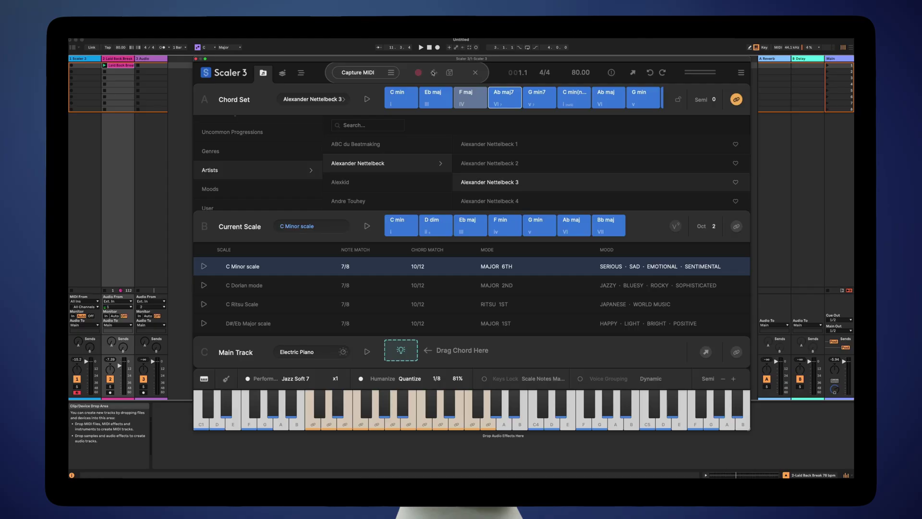
pyautogui.moveTo(267, 86); pyautogui.dragTo(89, 66)
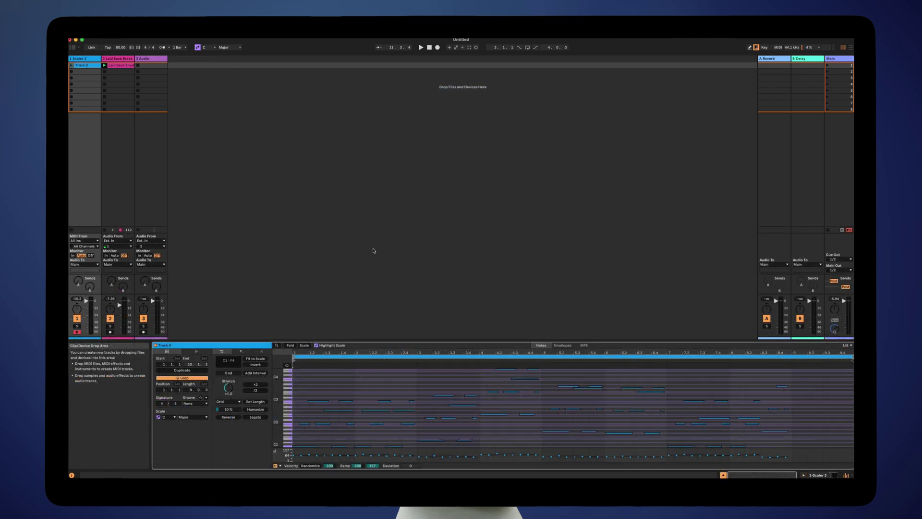
pyautogui.moveTo(364, 340); pyautogui.dragTo(373, 279)
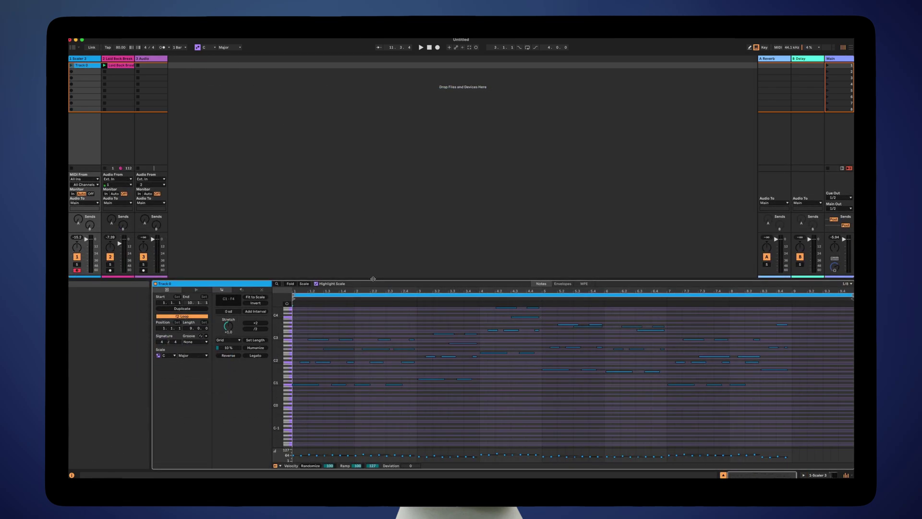
pyautogui.hotkey('shift', 'Tab')
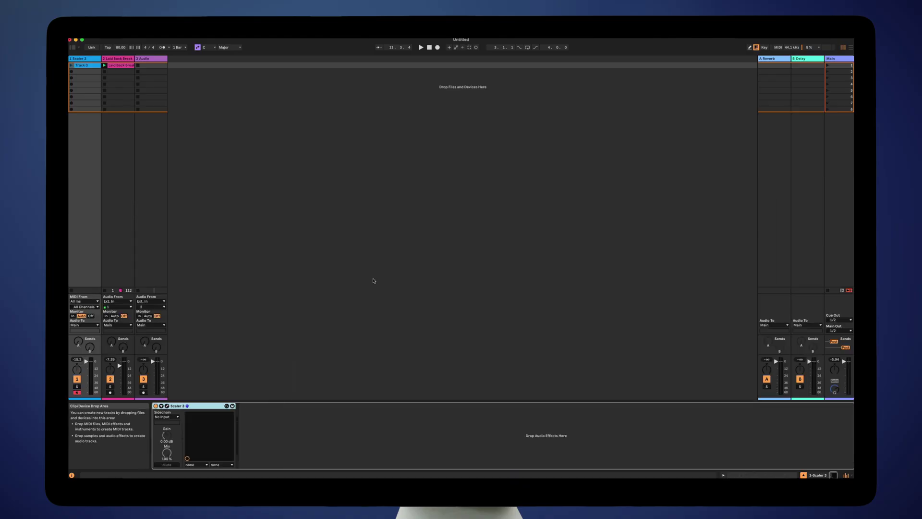
pyautogui.click(168, 406)
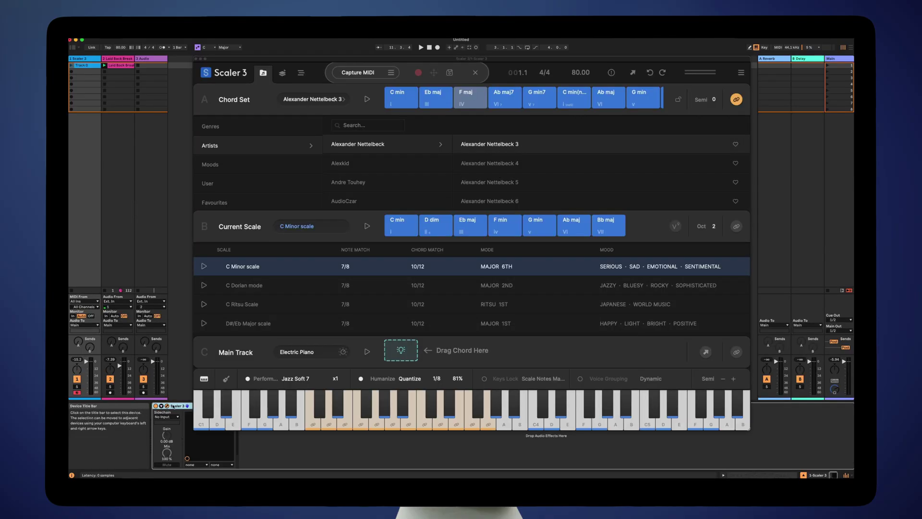
# Turn off Jazz Soft 7 and the Chord Set link, then play the captured chords with drums.
pyautogui.click(248, 379)
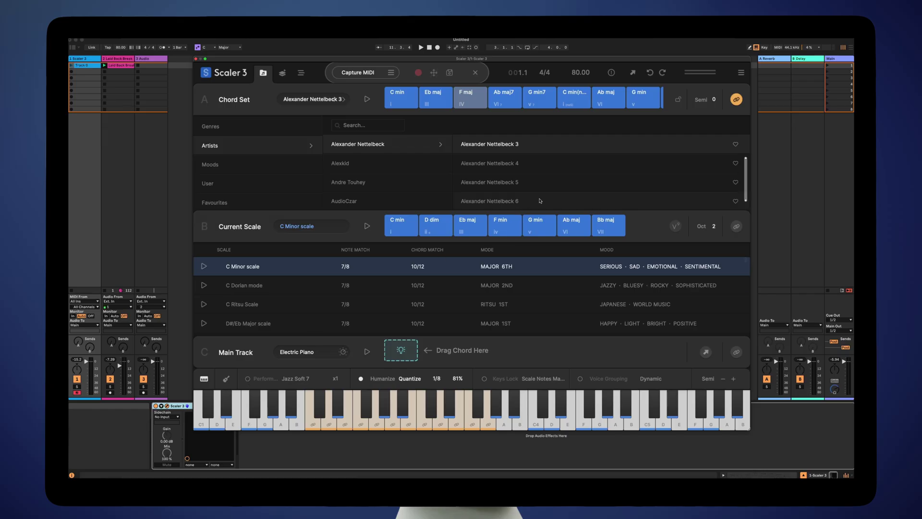
pyautogui.click(738, 100)
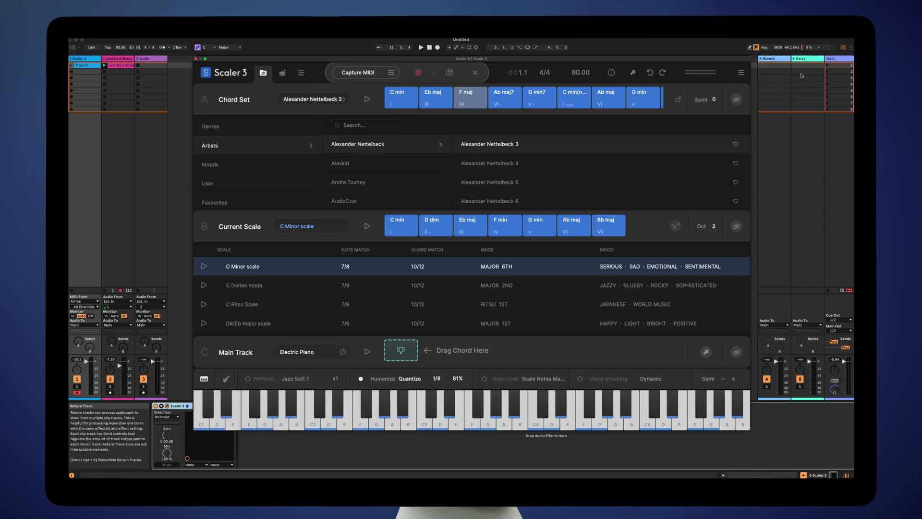
pyautogui.click(828, 66)
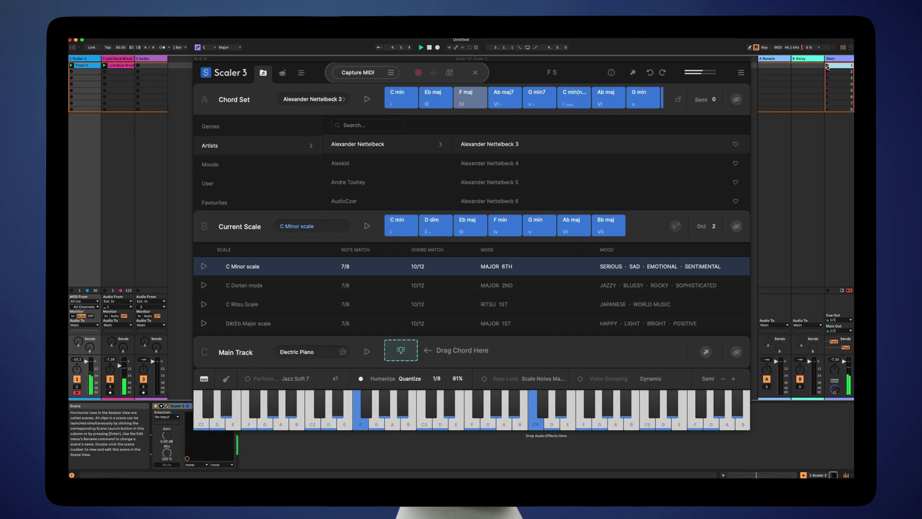
pyautogui.press('space')
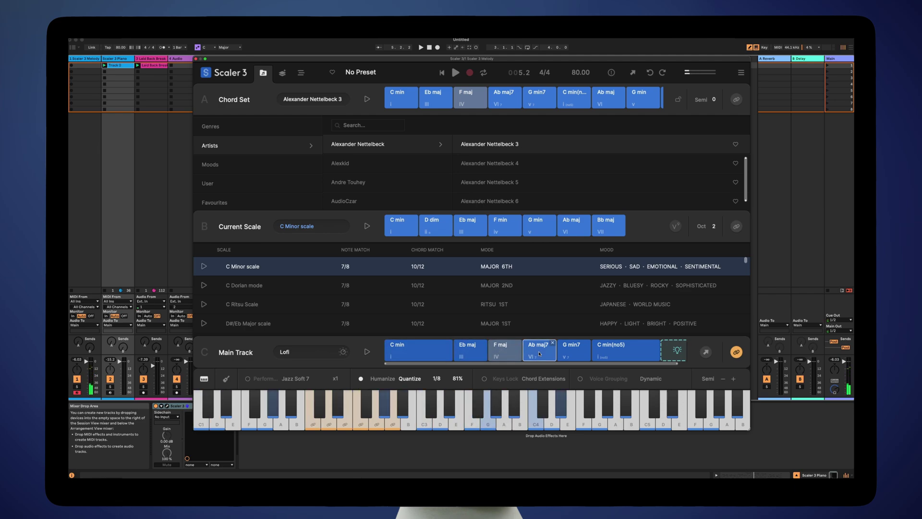
pyautogui.click(455, 73)
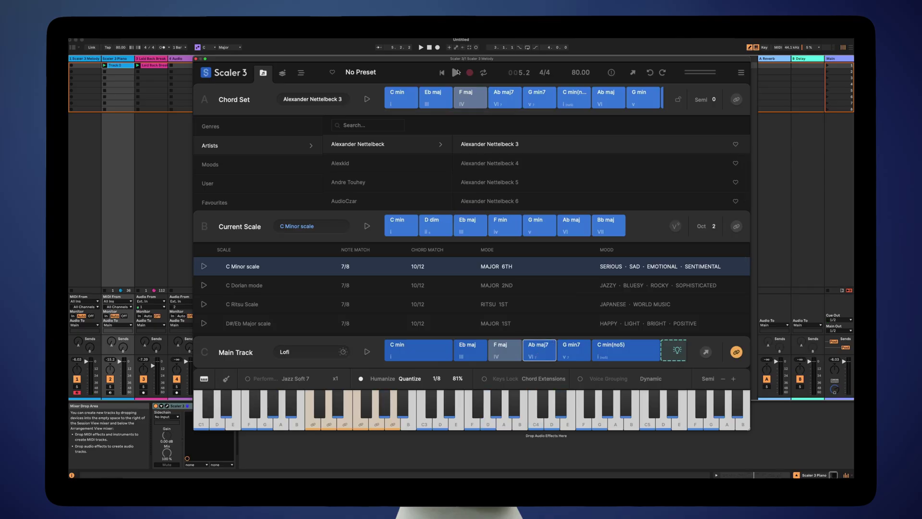
pyautogui.rightClick(456, 73)
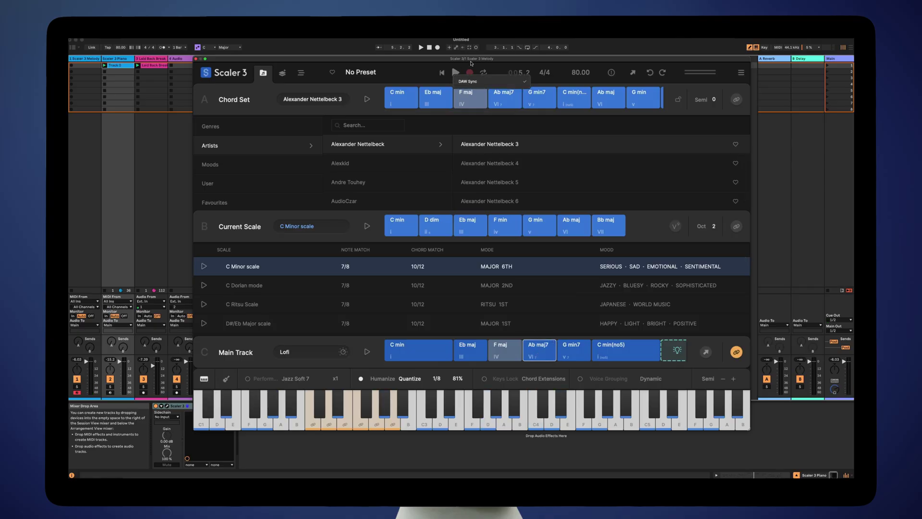
pyautogui.click(462, 61)
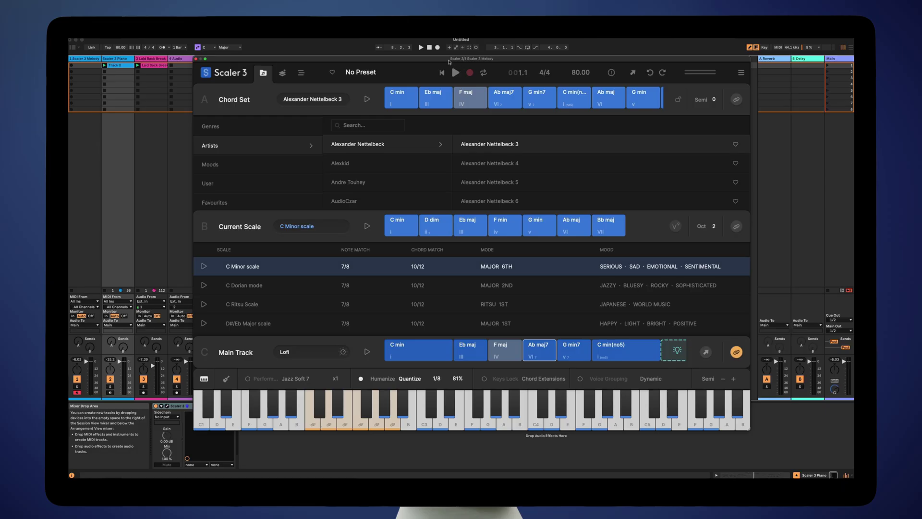
pyautogui.click(420, 48)
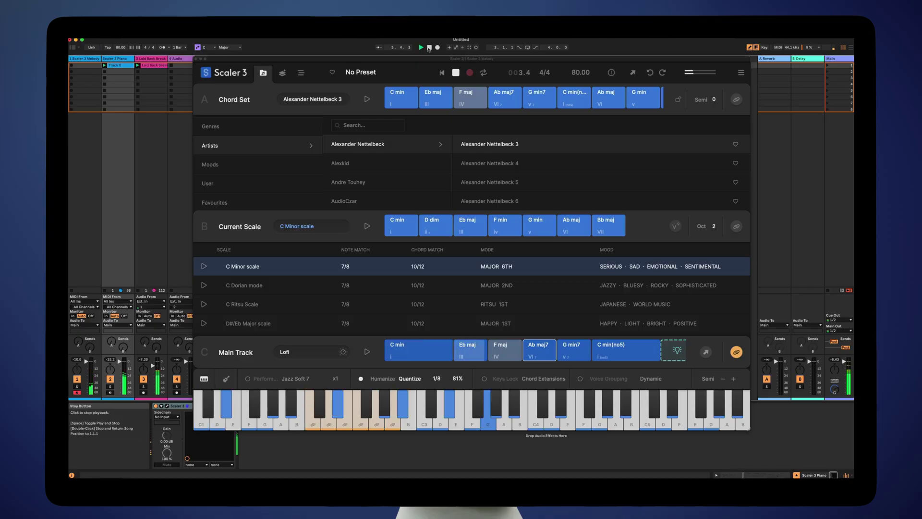
pyautogui.click(428, 48)
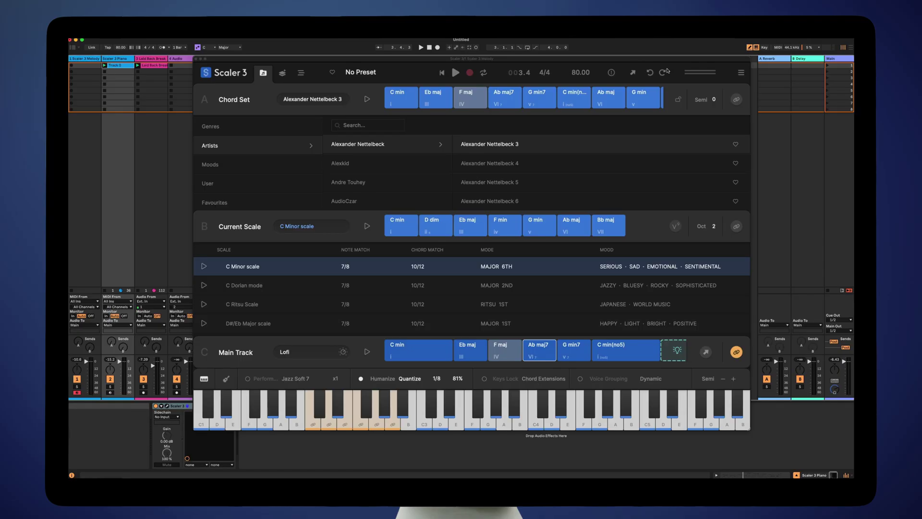
# Turn on Keys Lock Chord Mute in settings and lock the keyboard to Chord Extensions.
pyautogui.click(741, 73)
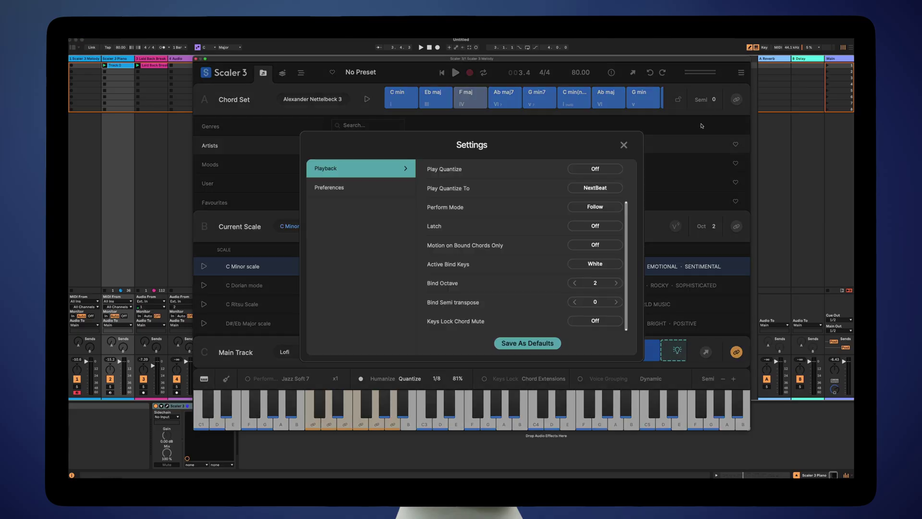
pyautogui.click(594, 321)
pyautogui.click(624, 145)
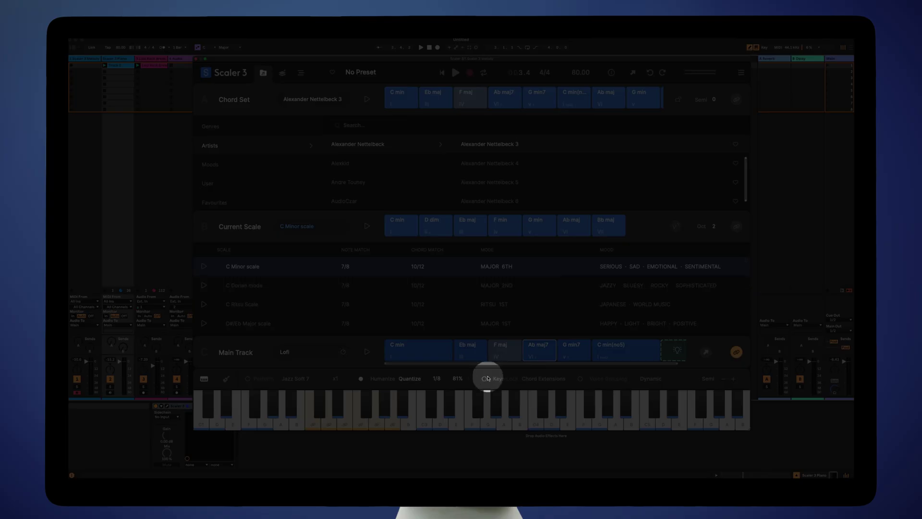
pyautogui.click(484, 379)
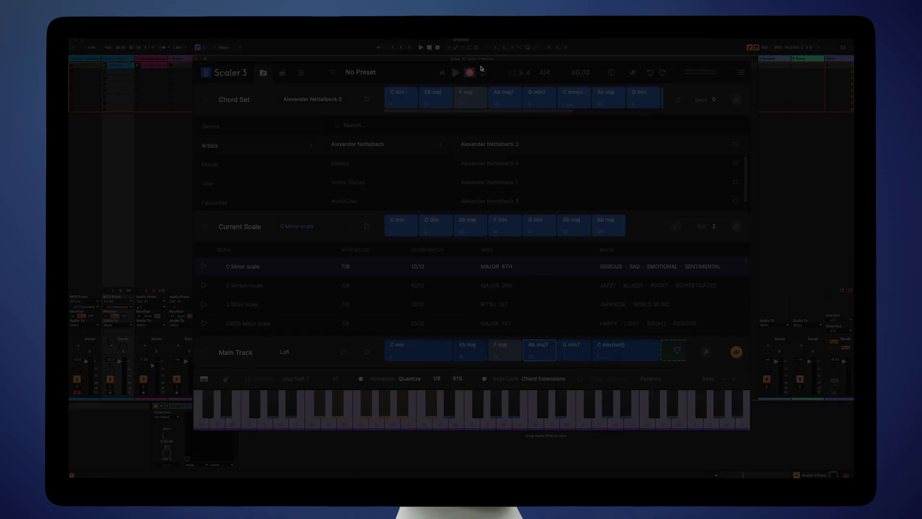
# Open the Capture MIDI bar in the Scaler header with recording armed.
pyautogui.click(482, 71)
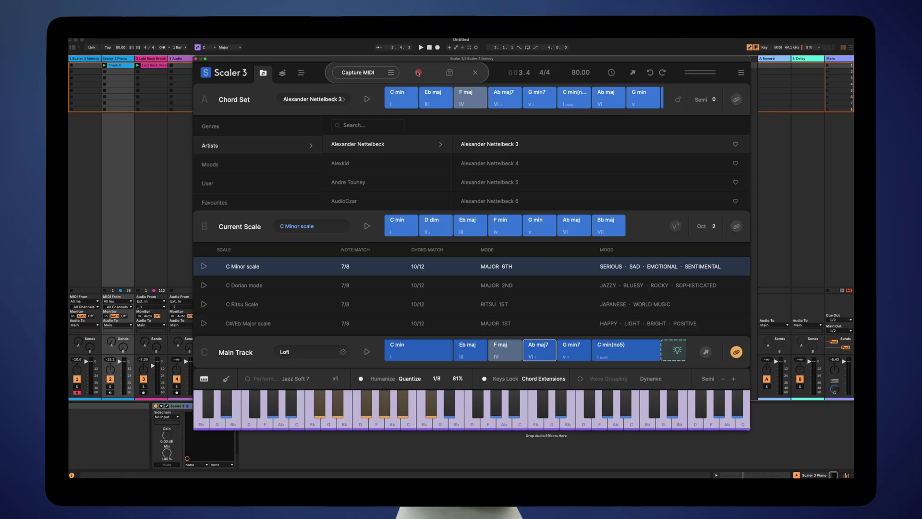
# Rewind the set to the start and play it, capturing the performed extension notes to bar 9.
pyautogui.click(418, 73)
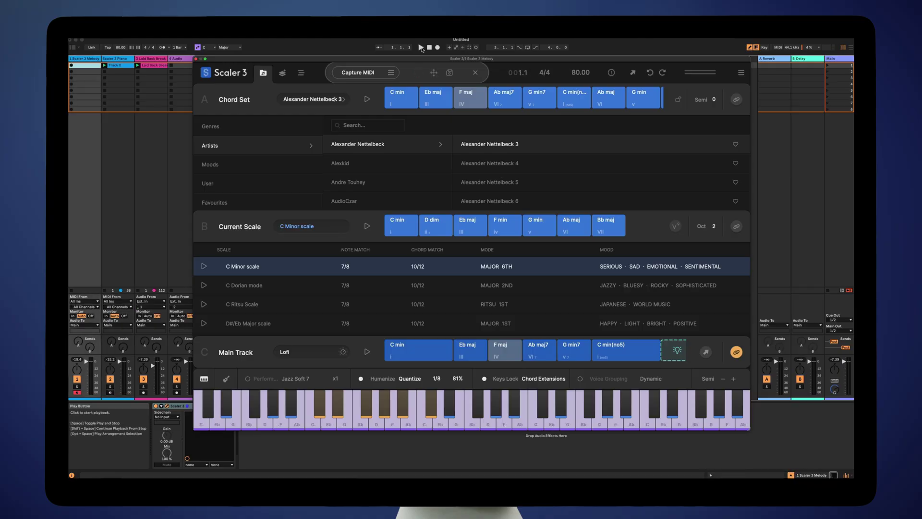
pyautogui.click(420, 48)
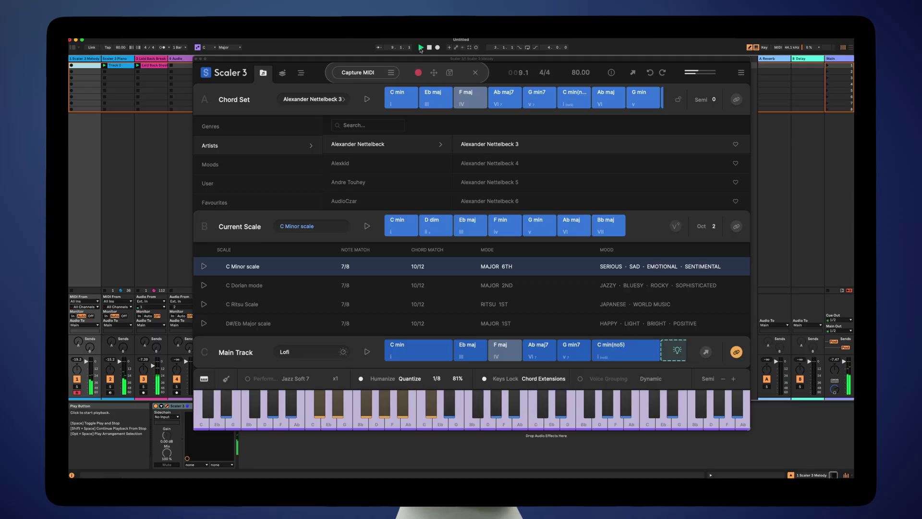
# Stop playback, drop the captured melody MIDI onto track 1, and reopen Scaler 3's device.
pyautogui.click(430, 48)
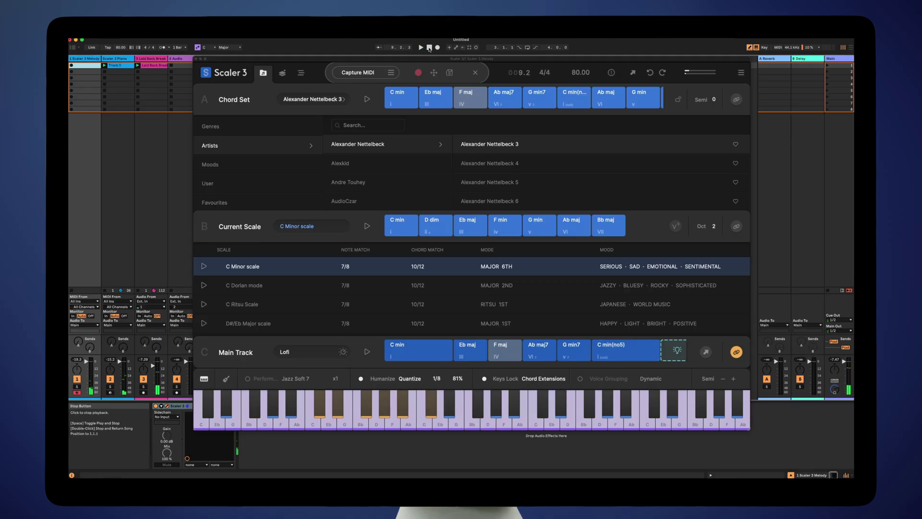
pyautogui.click(420, 73)
pyautogui.click(421, 73)
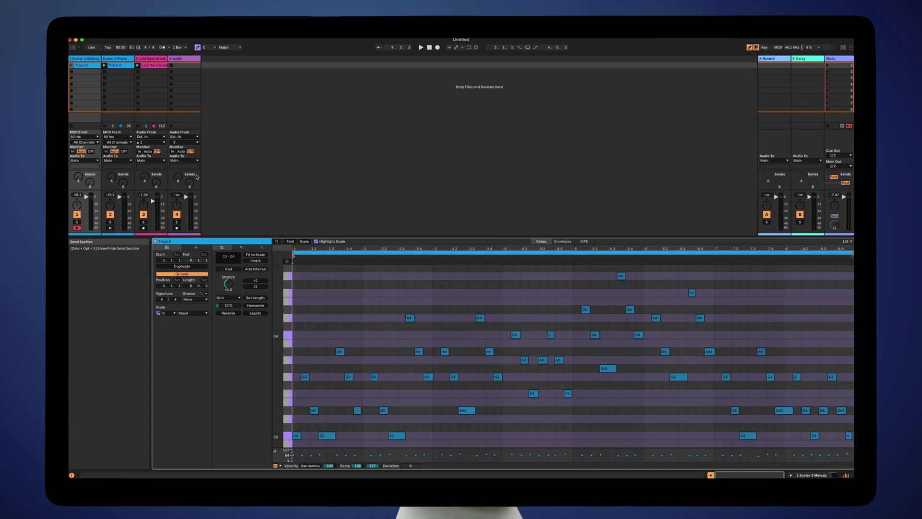
pyautogui.hotkey('shift', 'Tab')
pyautogui.click(168, 406)
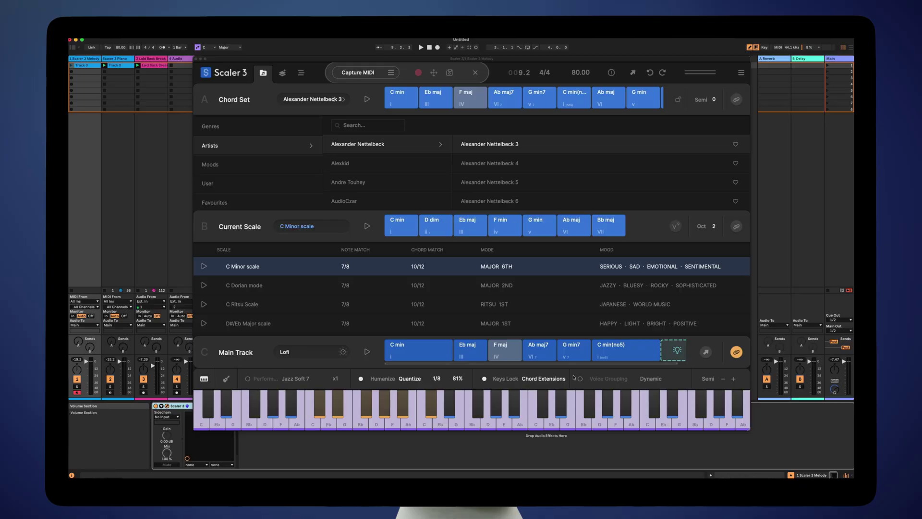
# Stop playback at 1.1.1 and review the DAW Sync playback option.
pyautogui.press('space')
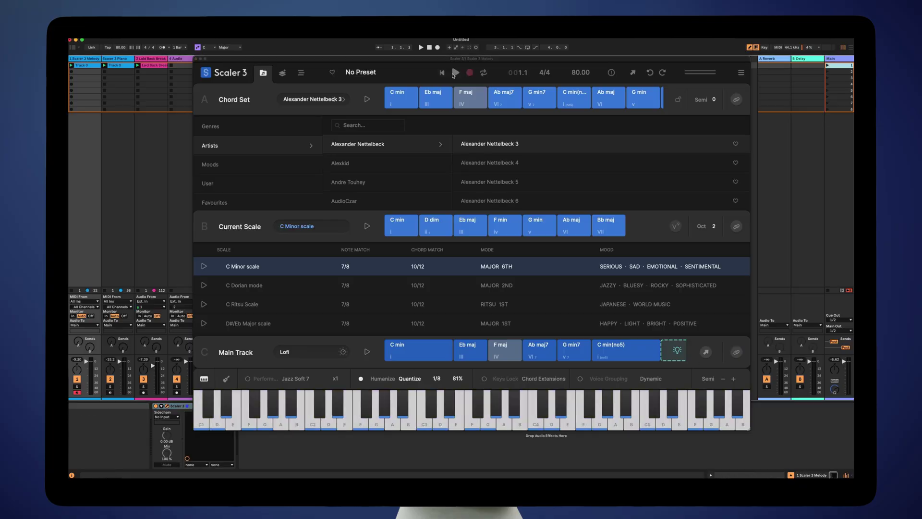
pyautogui.click(456, 74)
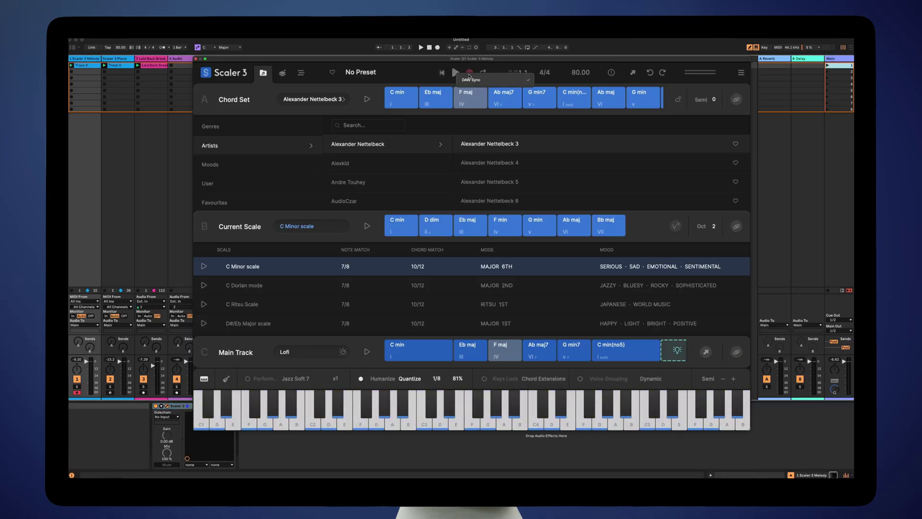
pyautogui.click(473, 79)
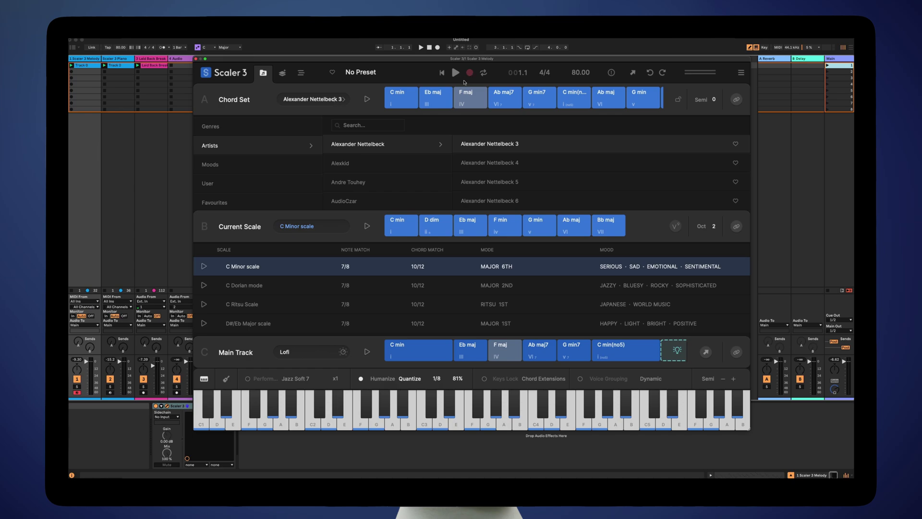
# Launch the Main scene to play the set.
pyautogui.click(826, 66)
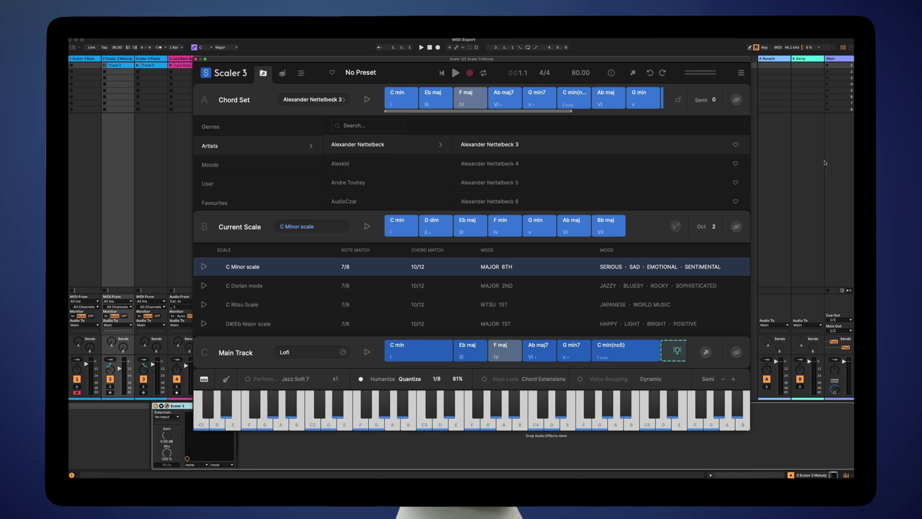
# Open the Piano track's Scaler and audition its C min, Eb maj and F maj chords.
pyautogui.click(151, 58)
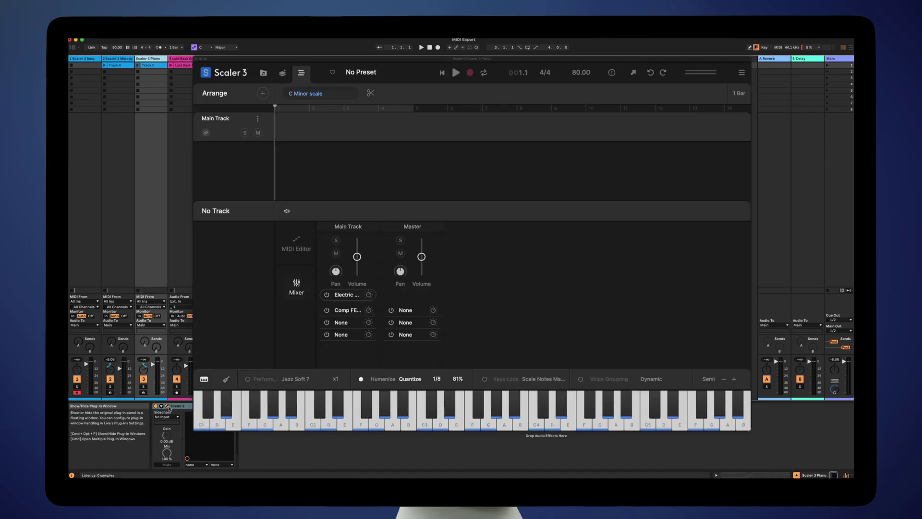
pyautogui.press('super+alt+p')
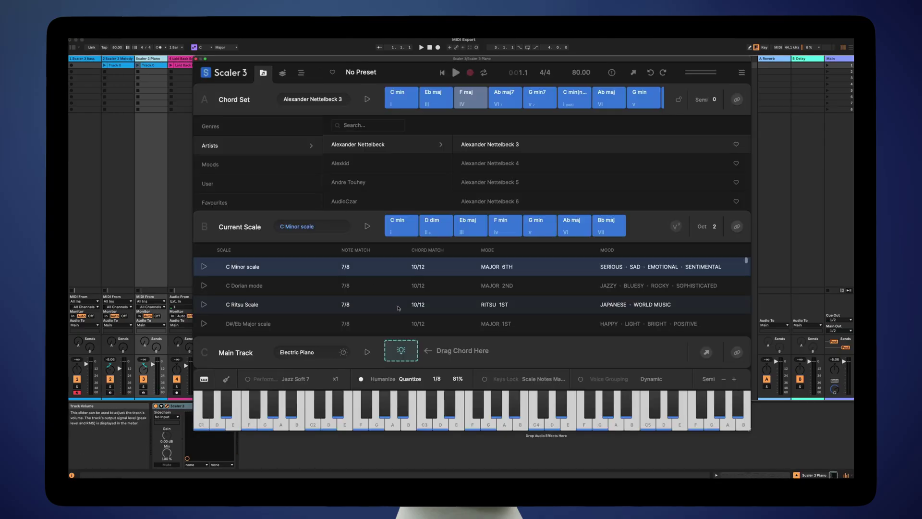
pyautogui.click(402, 220)
pyautogui.click(401, 97)
pyautogui.click(435, 102)
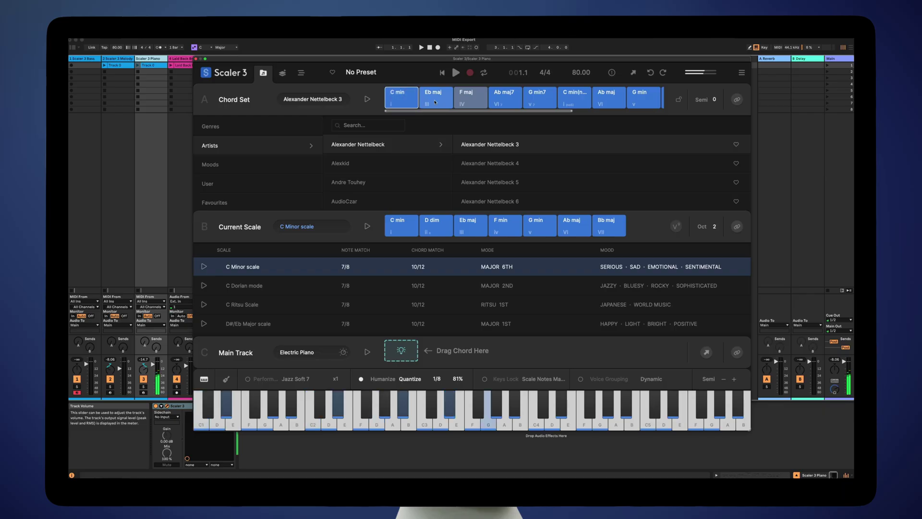
pyautogui.click(471, 99)
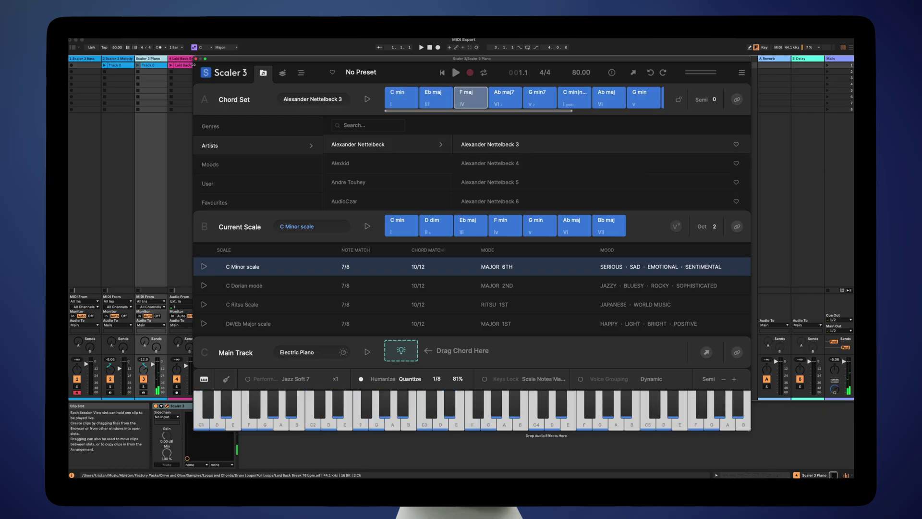
# Audition the Melody instance's Lofi chords C min, Eb maj and F maj.
pyautogui.click(118, 58)
pyautogui.click(398, 344)
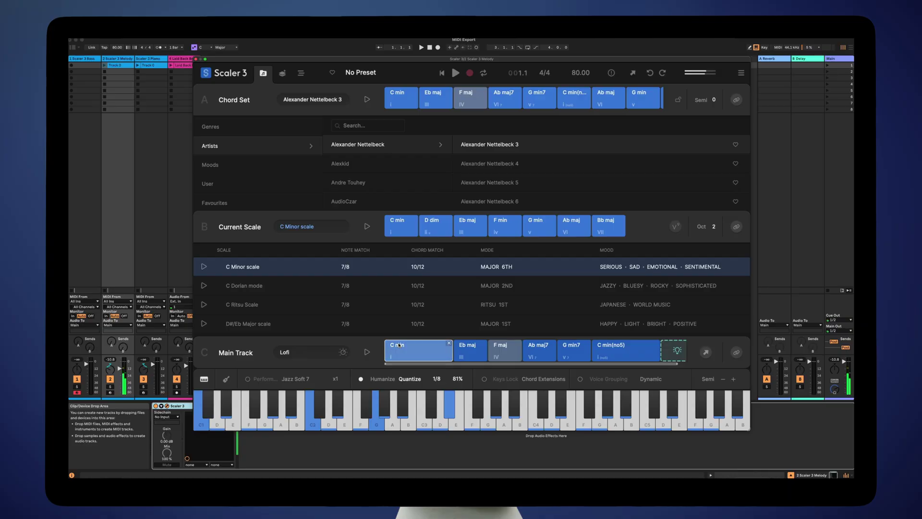
pyautogui.click(469, 350)
pyautogui.click(504, 349)
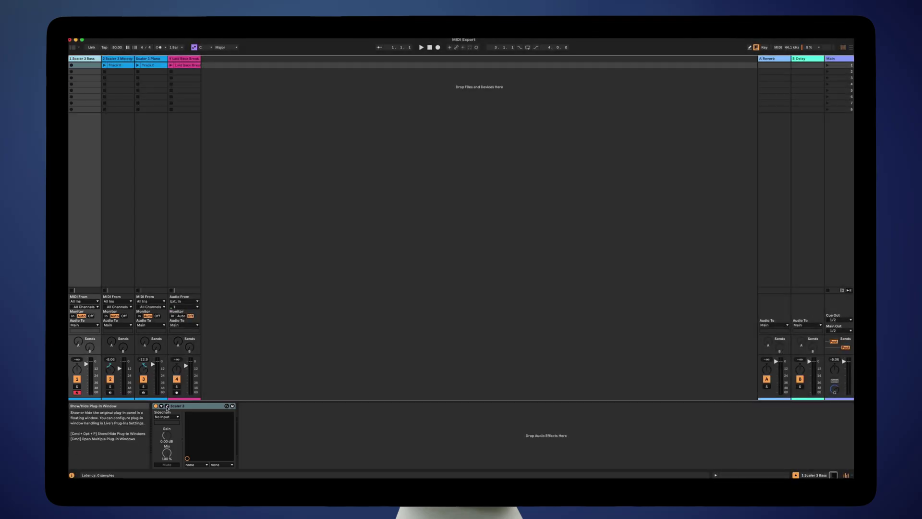
# In the Bass instance's arrangement, audition the C min and Eb maj blocks, then play the Basic 3 bass clip.
pyautogui.click(166, 405)
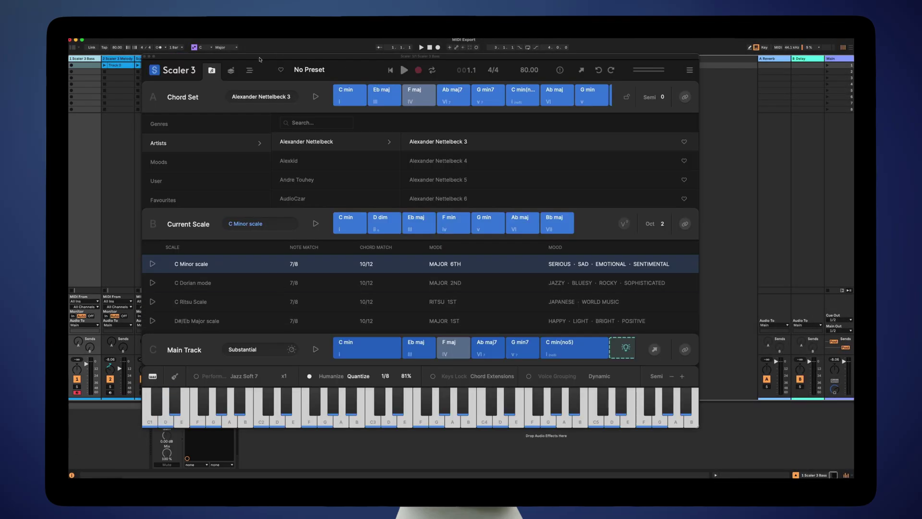
pyautogui.click(250, 71)
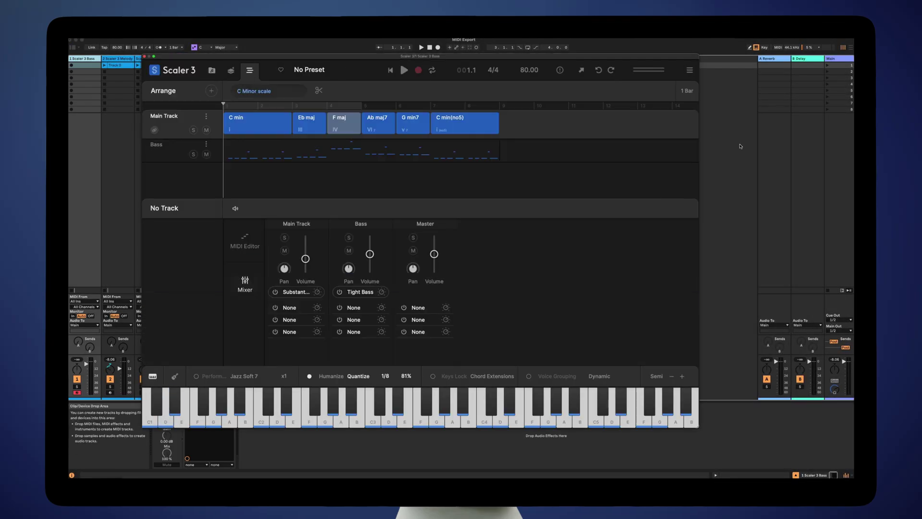
pyautogui.click(257, 123)
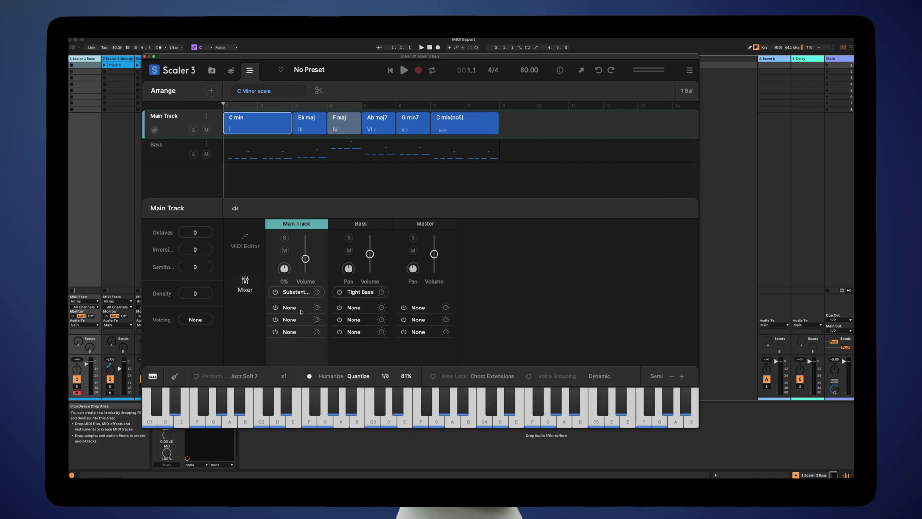
pyautogui.click(250, 124)
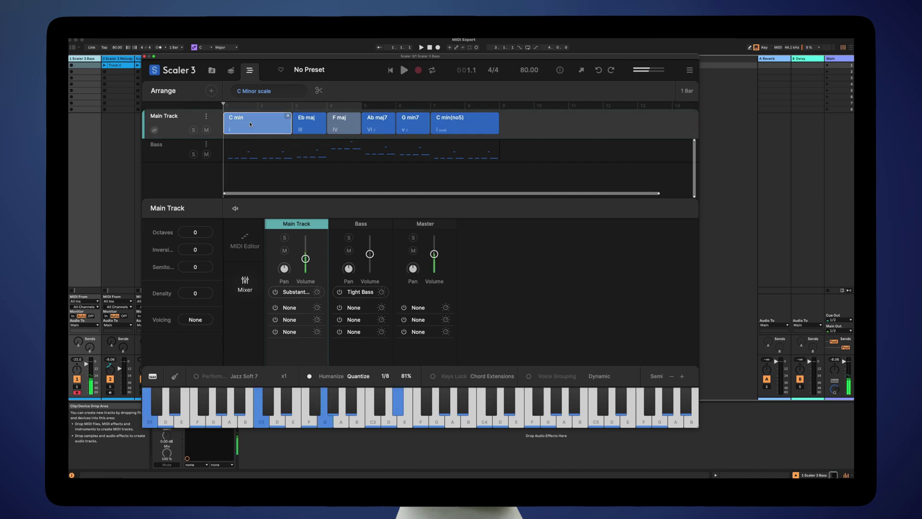
pyautogui.click(313, 125)
pyautogui.click(315, 125)
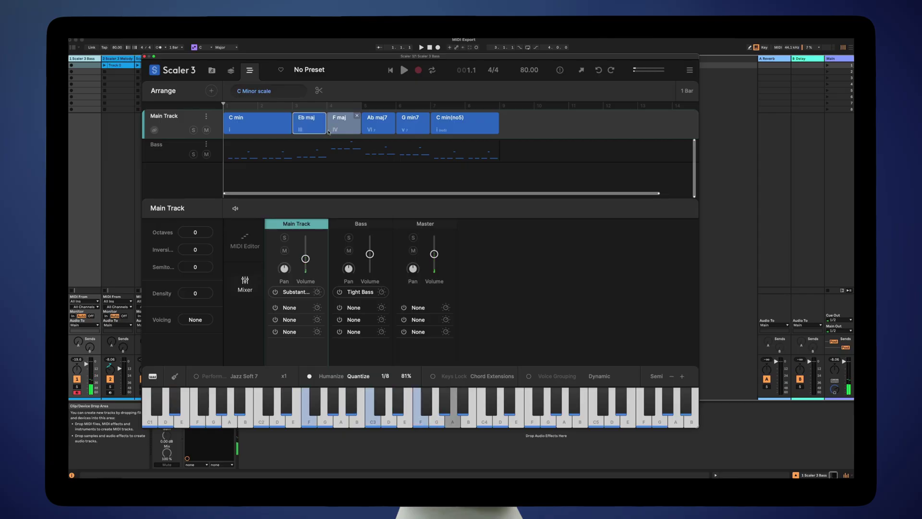
pyautogui.click(206, 147)
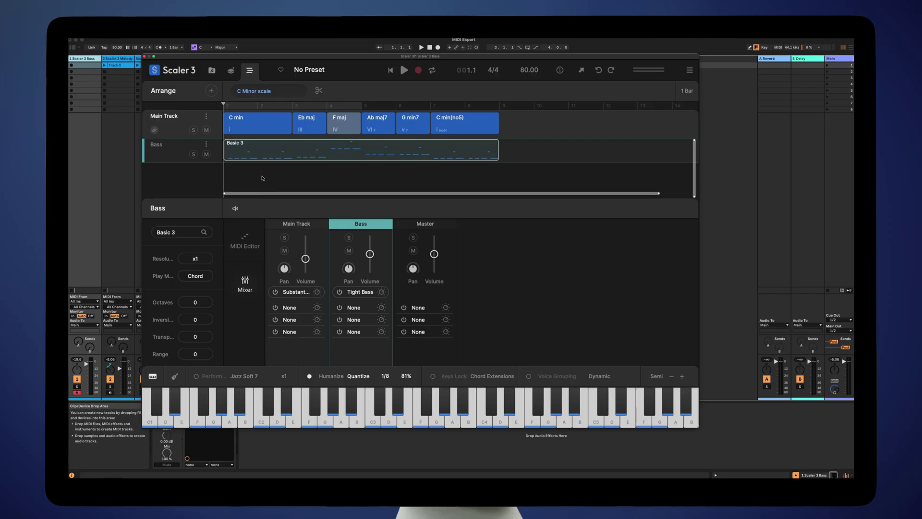
pyautogui.click(268, 158)
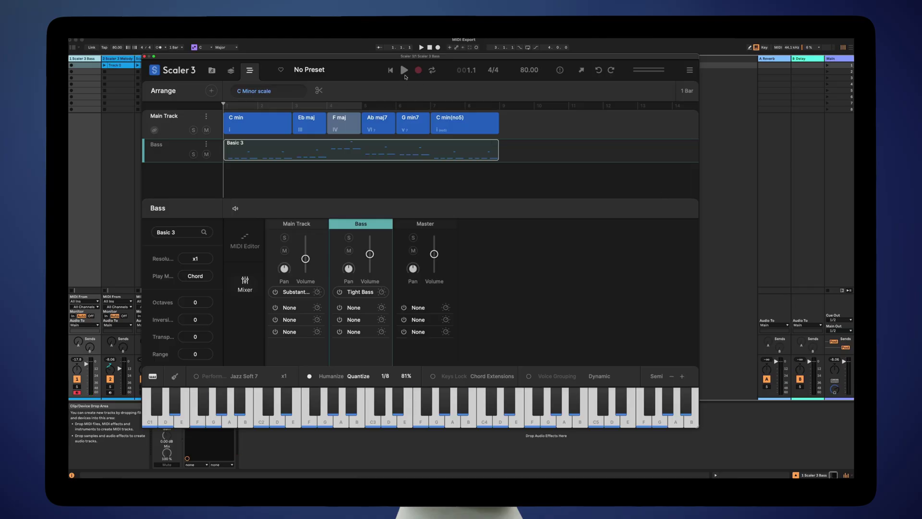
# Launch Scene 1 to hear the chords with the Basic 3 bass, then stop playback.
pyautogui.moveTo(404, 71)
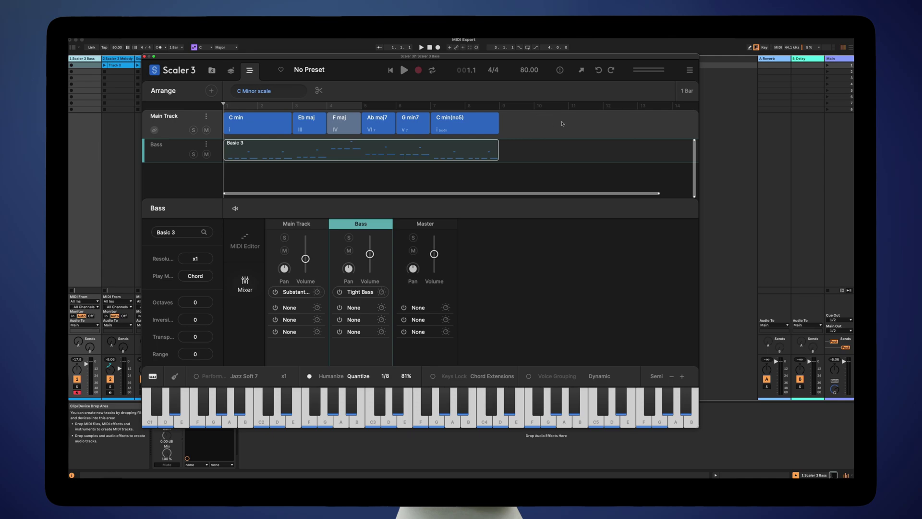
pyautogui.click(827, 65)
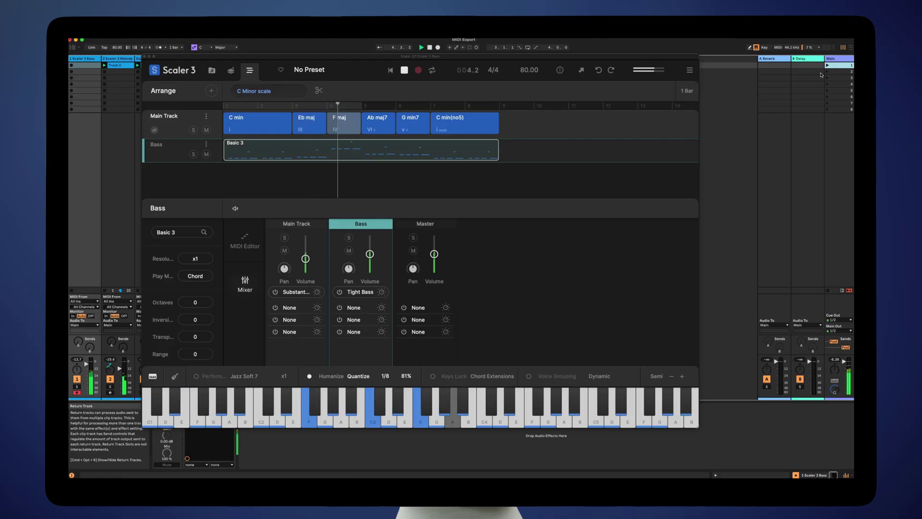
pyautogui.click(404, 70)
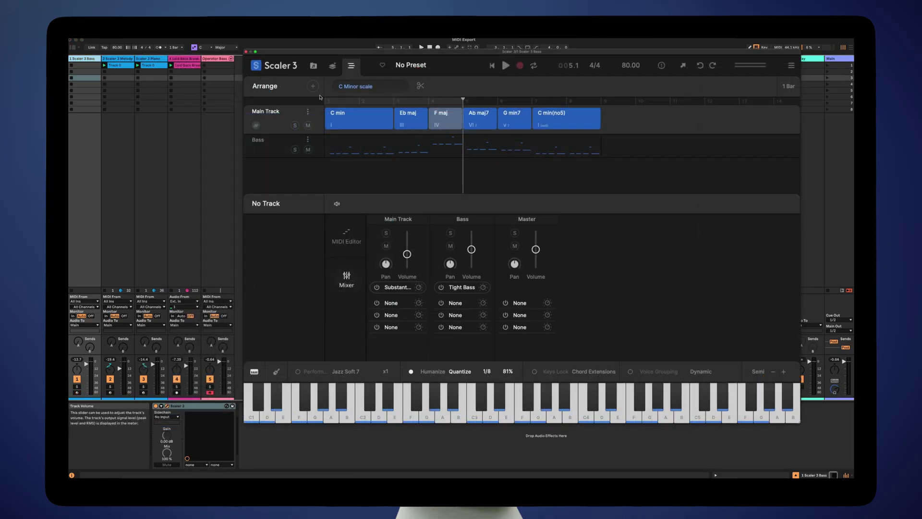
# Drag the Basic 3 bass clip onto Operator Bass and raise Operator's FM amount to about -53 dB.
pyautogui.click(330, 110)
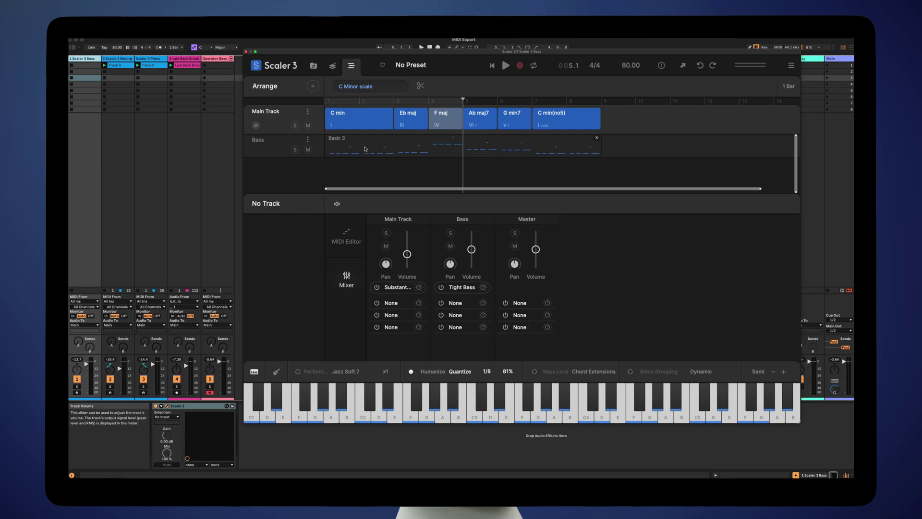
pyautogui.moveTo(365, 149); pyautogui.dragTo(214, 65)
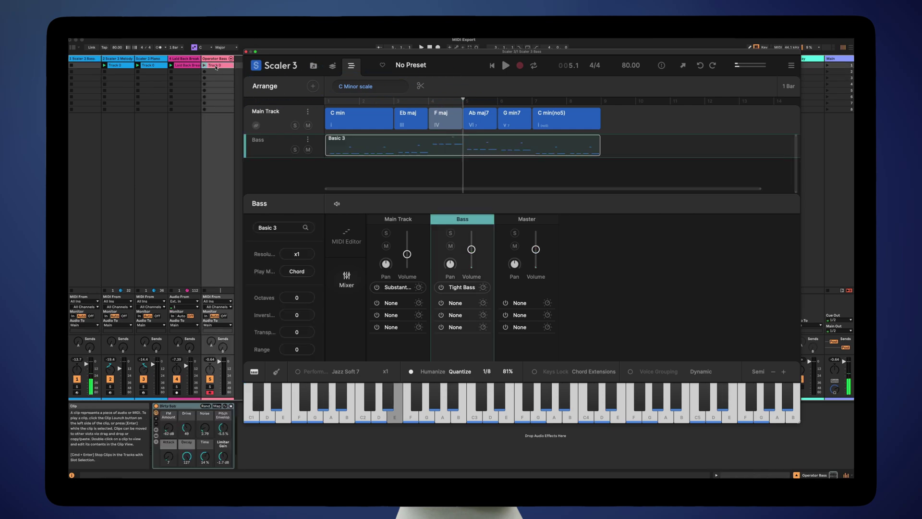
pyautogui.click(246, 51)
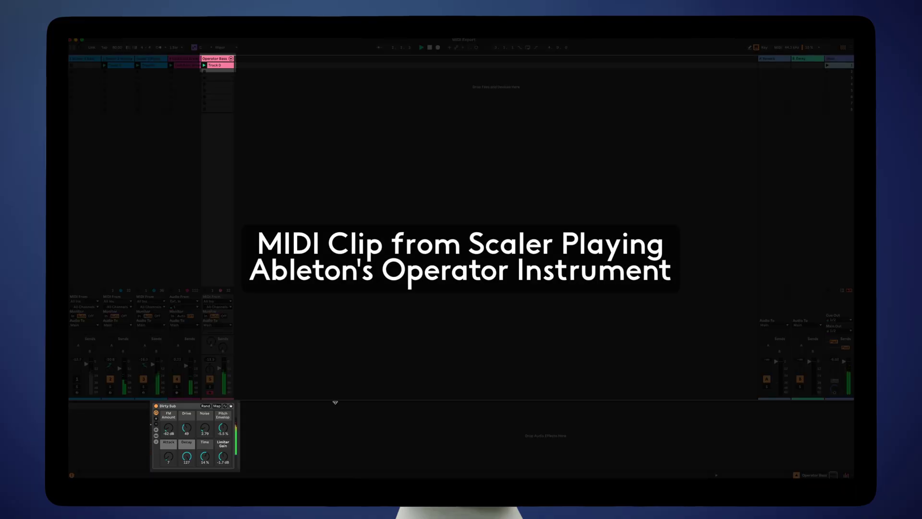
pyautogui.moveTo(169, 427); pyautogui.dragTo(186, 431)
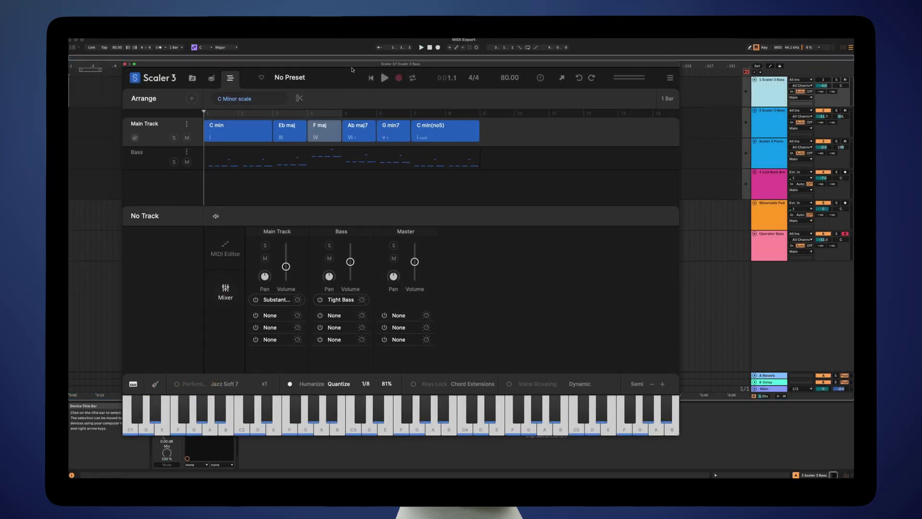
# Drag Scaler's chords and bass into the Wavetable Pad and Operator Bass arrangement tracks, then close Scaler.
pyautogui.moveTo(352, 69); pyautogui.dragTo(413, 290)
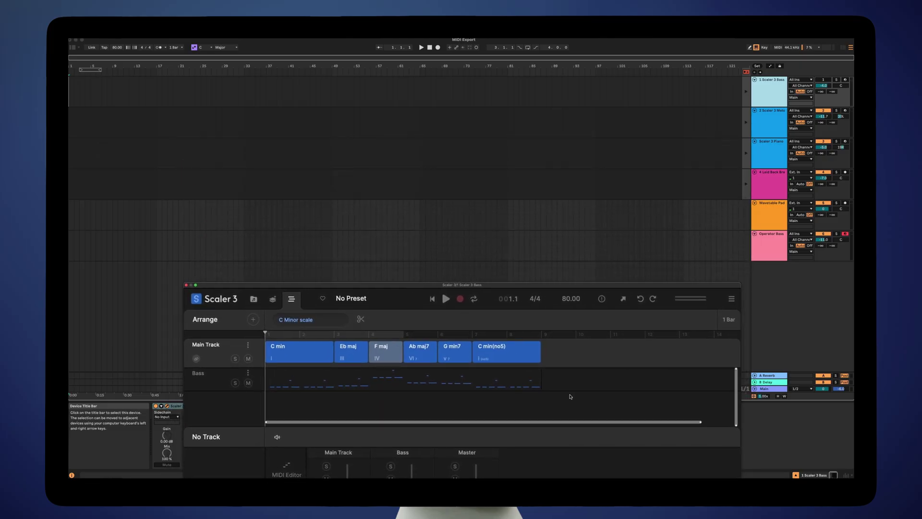
pyautogui.moveTo(564, 382); pyautogui.dragTo(71, 208)
pyautogui.click(288, 354)
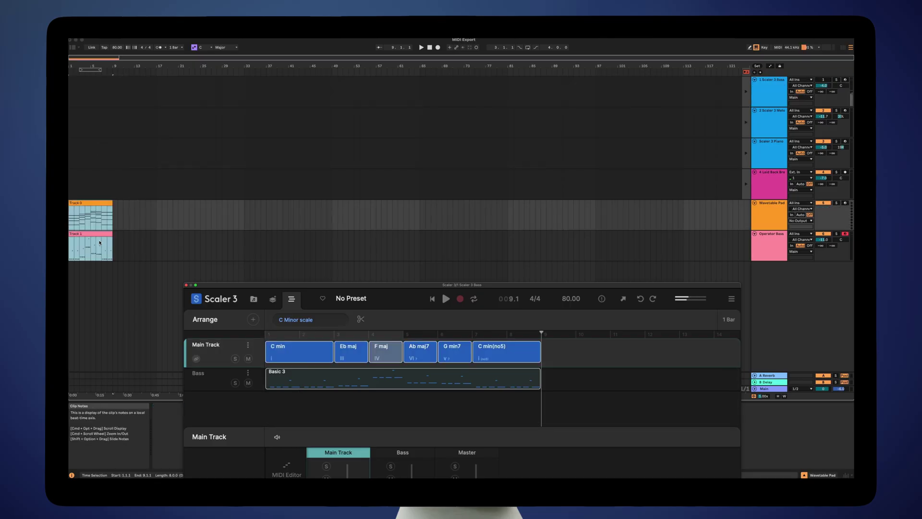
pyautogui.click(186, 285)
# View the chord and bass clips' notes in Clip View and start arrangement playback.
pyautogui.click(145, 255)
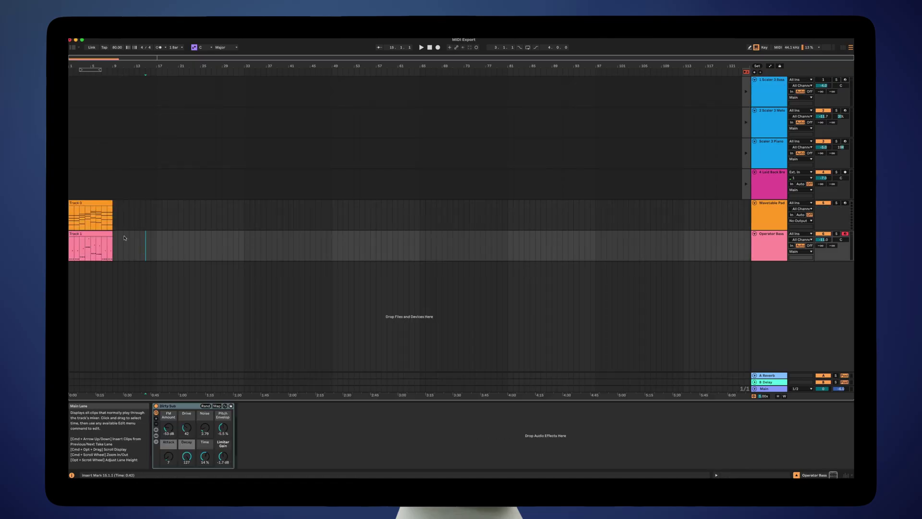
pyautogui.doubleClick(98, 208)
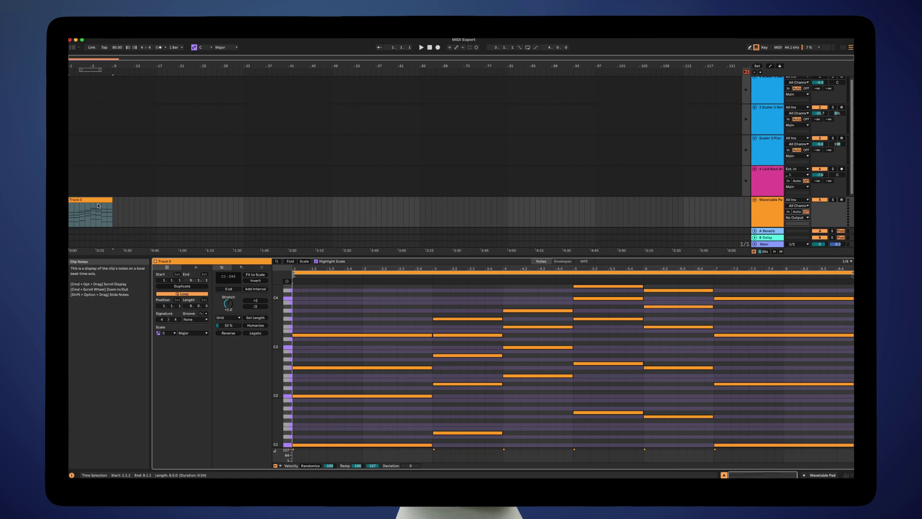
pyautogui.scroll(-2, 123, 204)
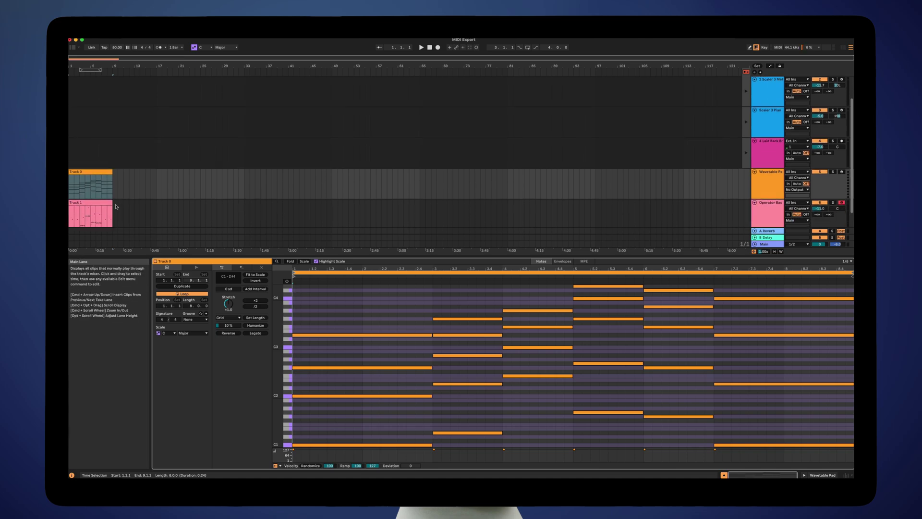
pyautogui.click(92, 193)
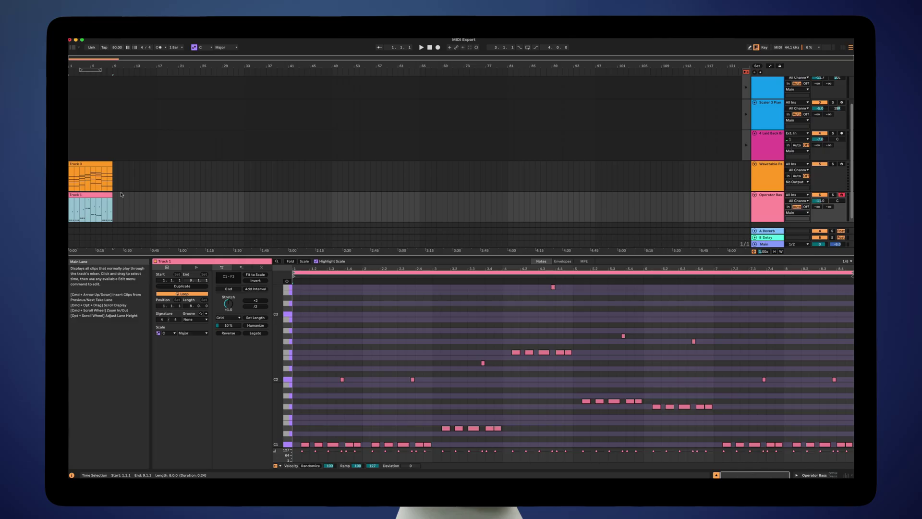
pyautogui.press('Up')
pyautogui.press('space')
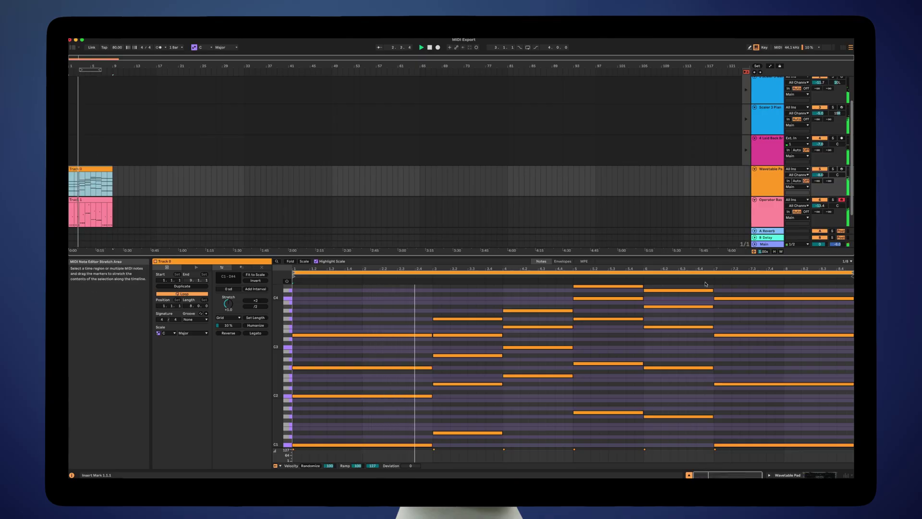
# Sweep the Wavetable pad's filter frequency up to 2.27 kHz, then down to 640 Hz.
pyautogui.click(764, 193)
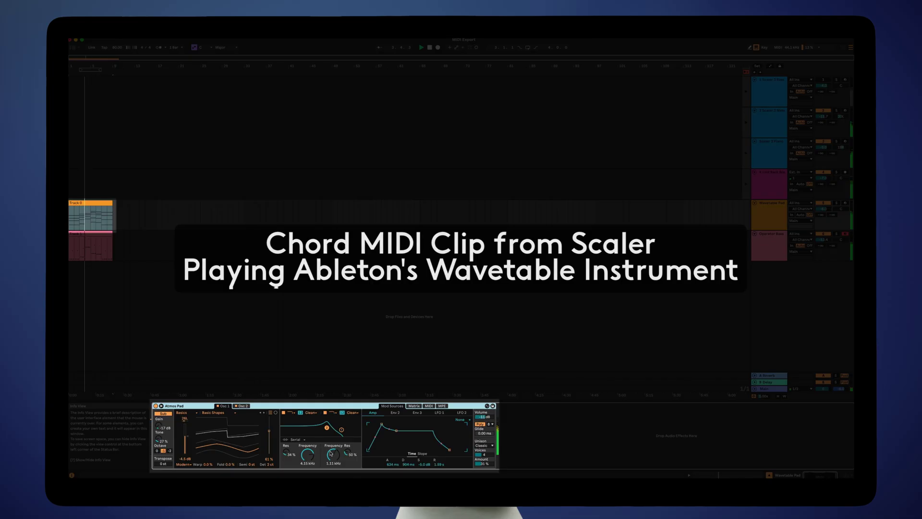
pyautogui.moveTo(330, 453); pyautogui.dragTo(325, 444)
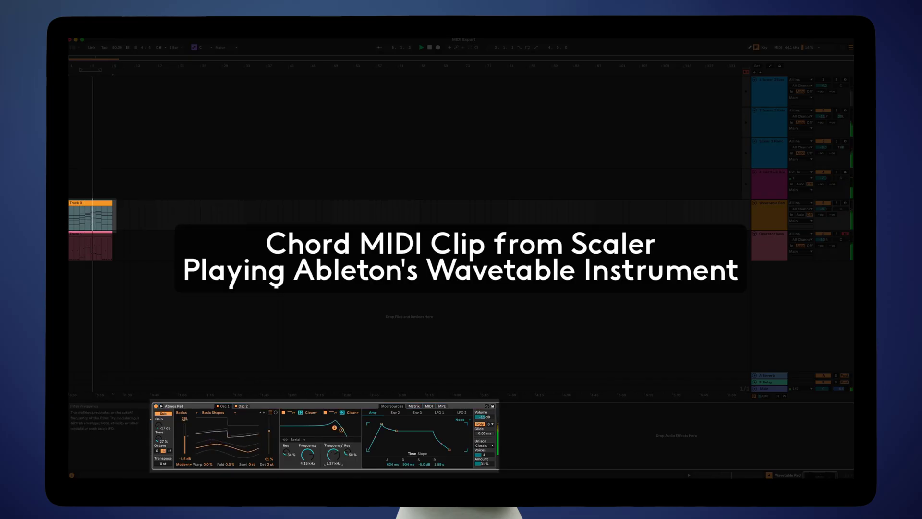
pyautogui.scroll(-2, 328, 460)
pyautogui.scroll(-1, 328, 460)
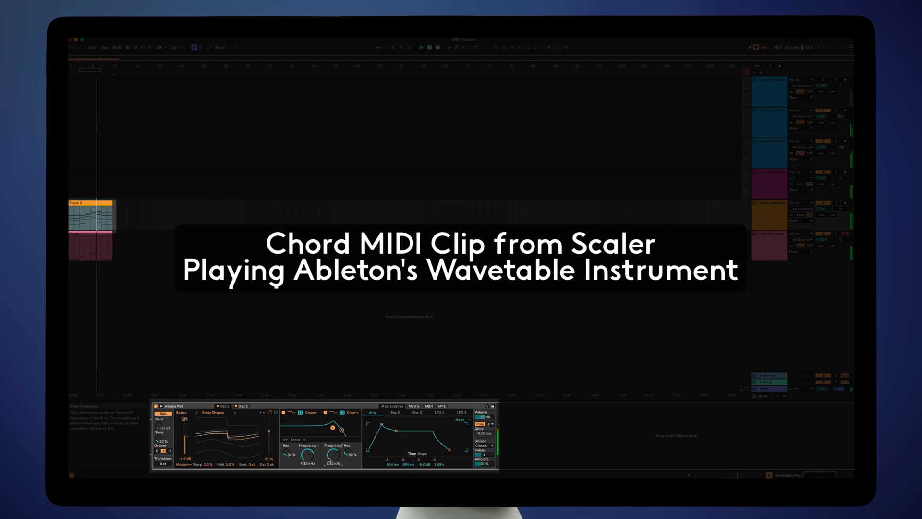
pyautogui.moveTo(329, 459); pyautogui.dragTo(329, 486)
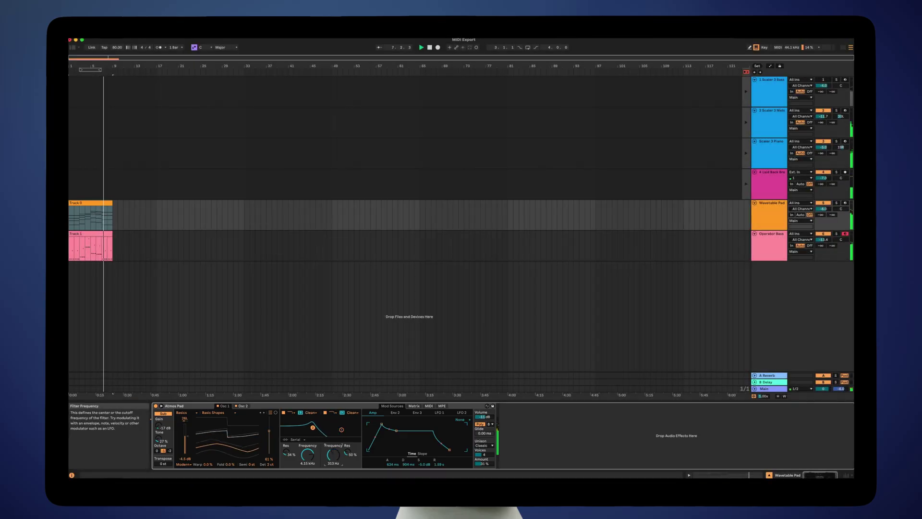
# Nudge the pad filter to 514 Hz and drag the Main Track chord clip into the Wavetable Pad's first slot.
pyautogui.moveTo(329, 486); pyautogui.dragTo(329, 480)
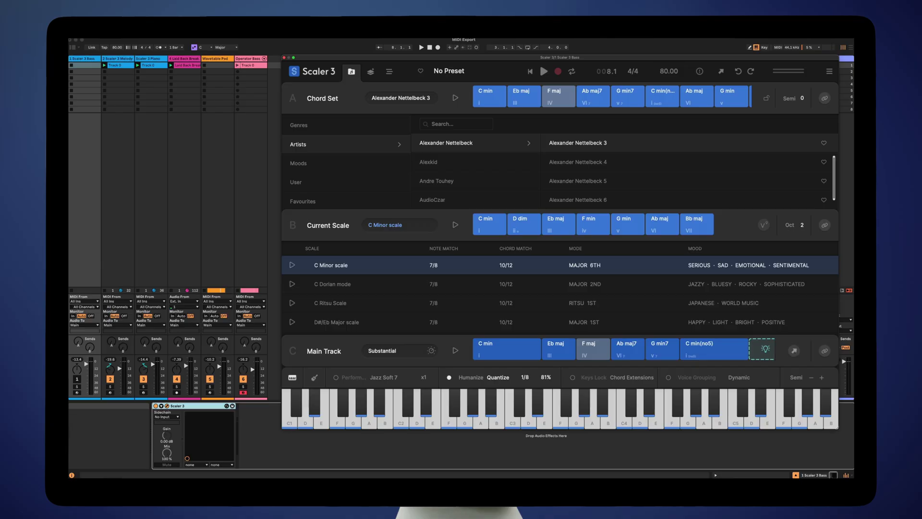
pyautogui.moveTo(794, 351); pyautogui.dragTo(223, 66)
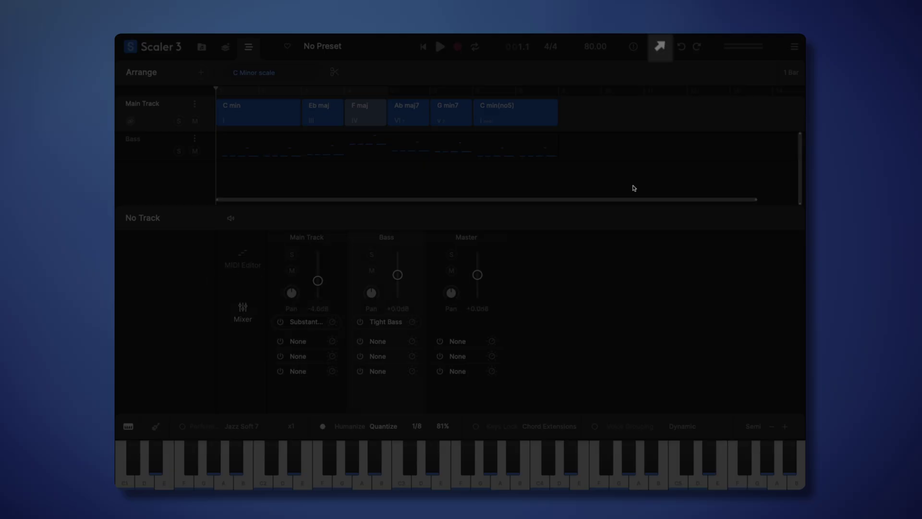
# Open Export MIDI, keep the export range on Loop, and set the file format to Multi Track.
pyautogui.click(660, 46)
pyautogui.click(332, 189)
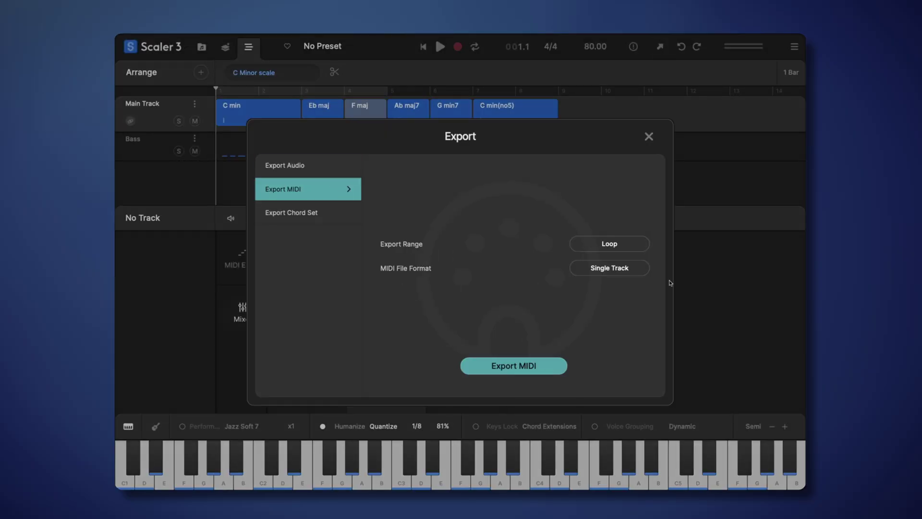
pyautogui.click(633, 250)
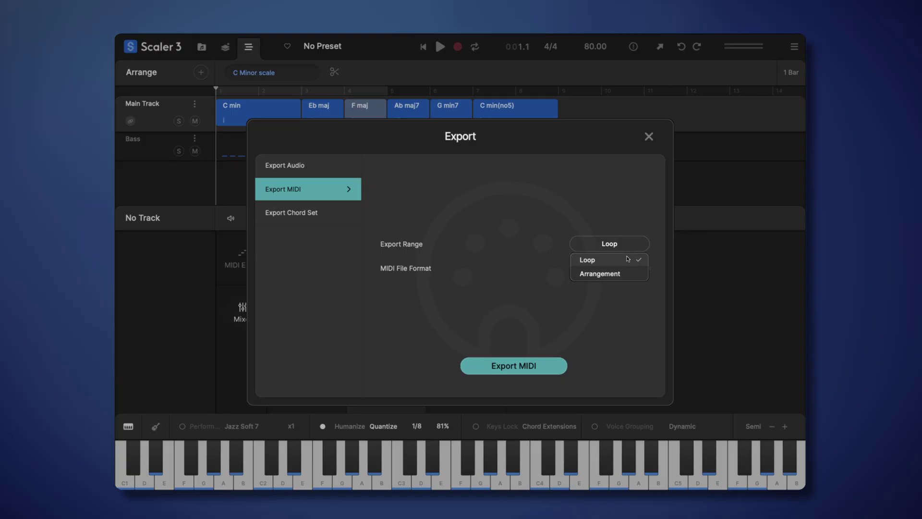
pyautogui.click(626, 258)
pyautogui.click(628, 267)
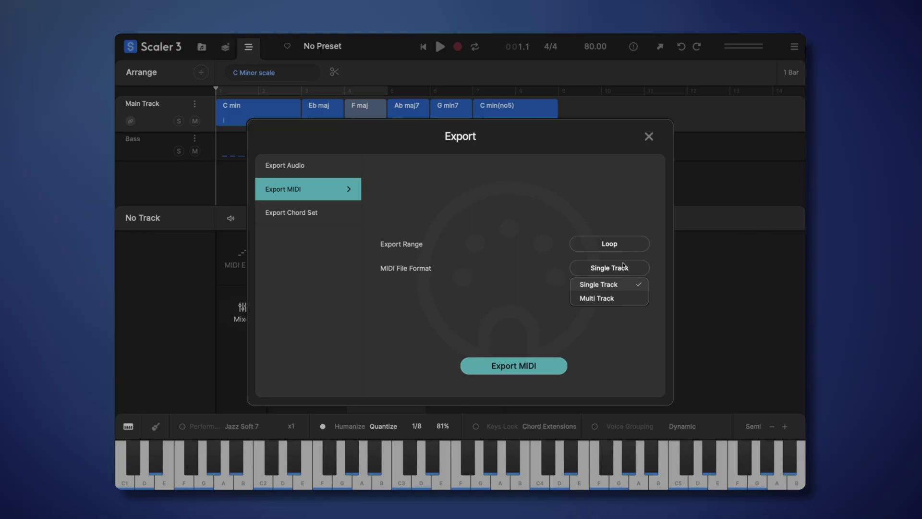
pyautogui.click(615, 297)
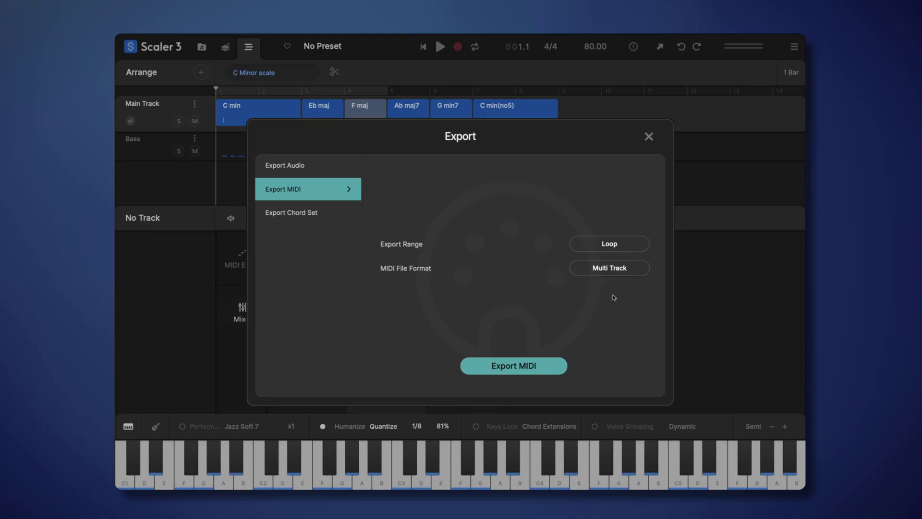